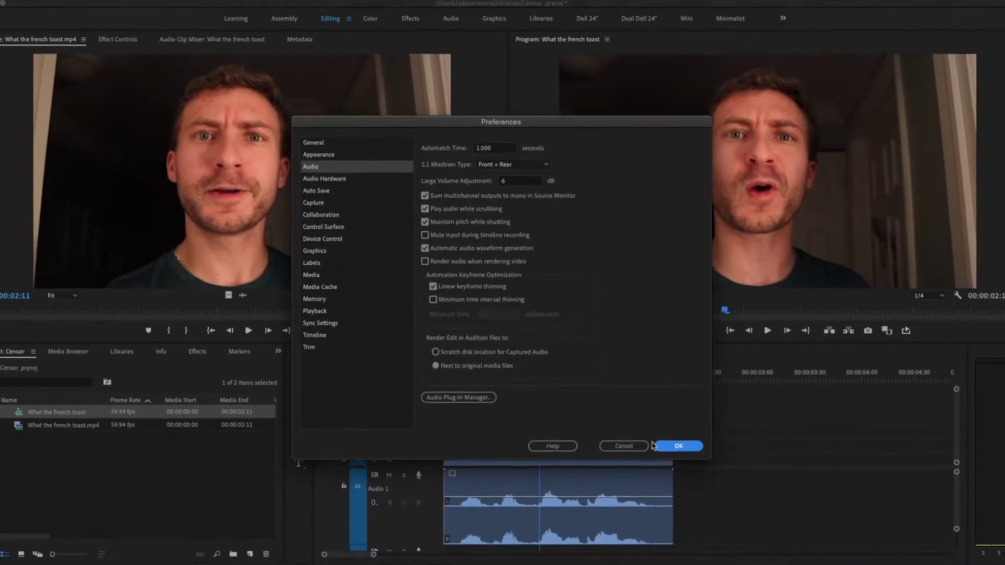
Confirm the audio preferences and unlink the audio of What the french toast.mp4 from its video on the timeline.
{"action": "left_click", "coordinate": [675, 441]}
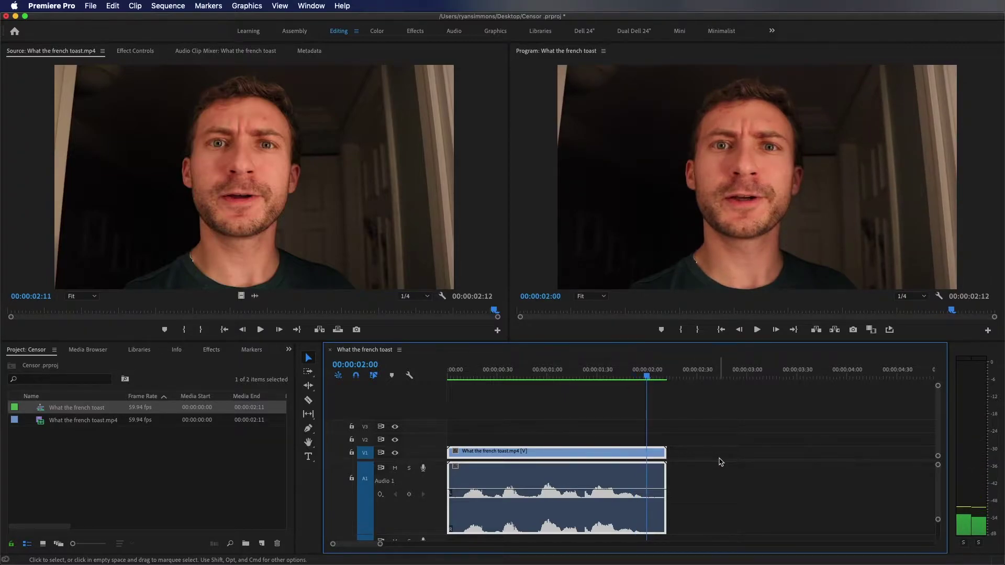
{"action": "left_click", "coordinate": [707, 474]}
{"action": "left_click", "coordinate": [590, 500]}
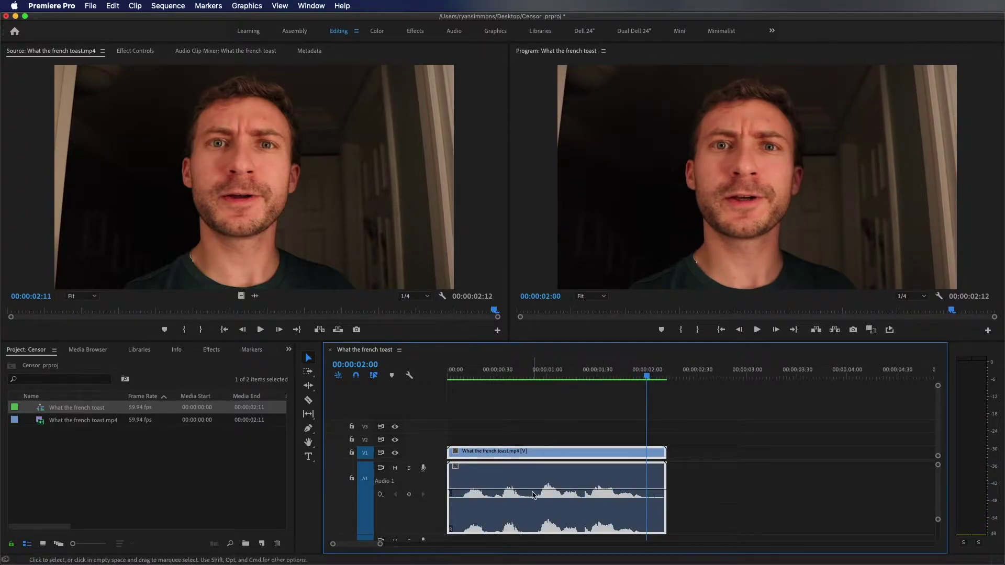
{"action": "right_click", "coordinate": [626, 478]}
{"action": "left_click", "coordinate": [687, 244]}
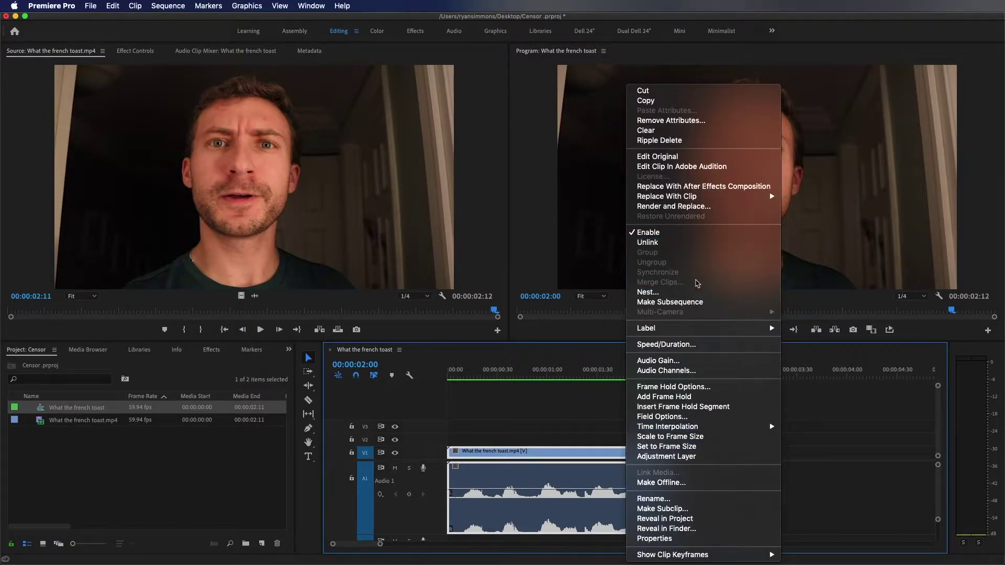
{"action": "key", "text": "super+l"}
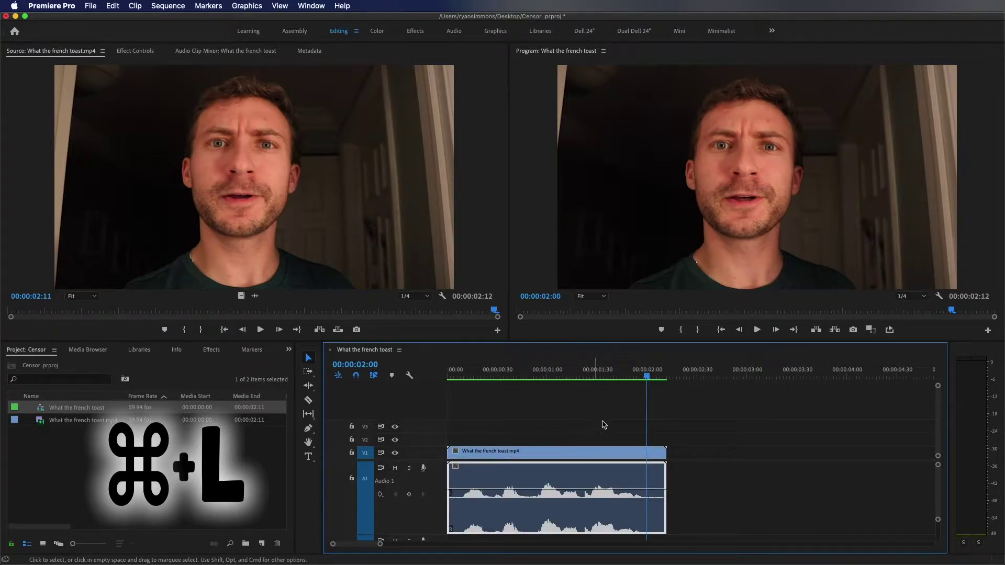
Split the unlinked audio clip at 00:00:00:54, where the part to censor begins.
{"action": "left_click_drag", "start_coordinate": [647, 374], "coordinate": [524, 374]}
{"action": "key", "text": "space"}
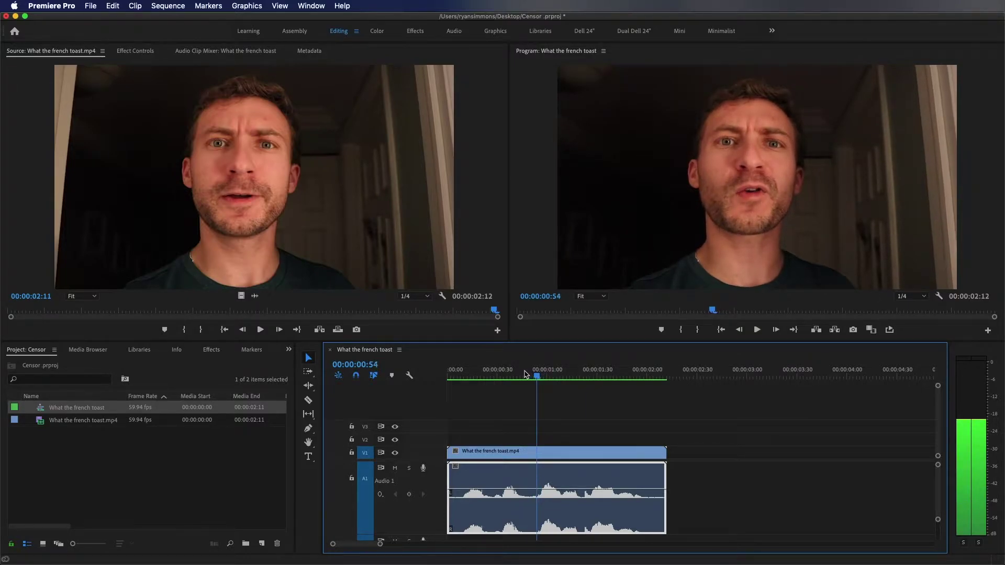
{"action": "key", "text": "super+k"}
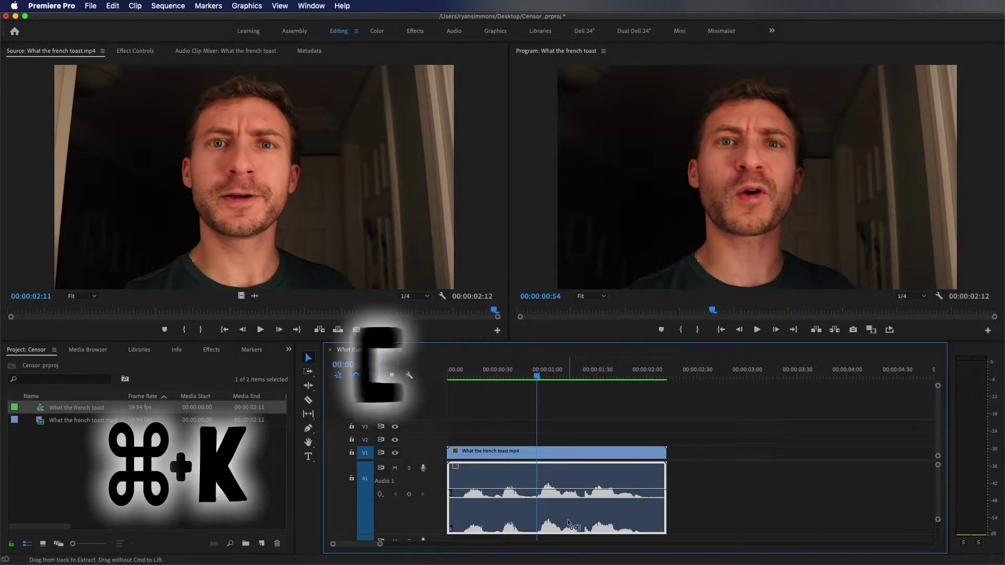
{"action": "key", "text": "super+k"}
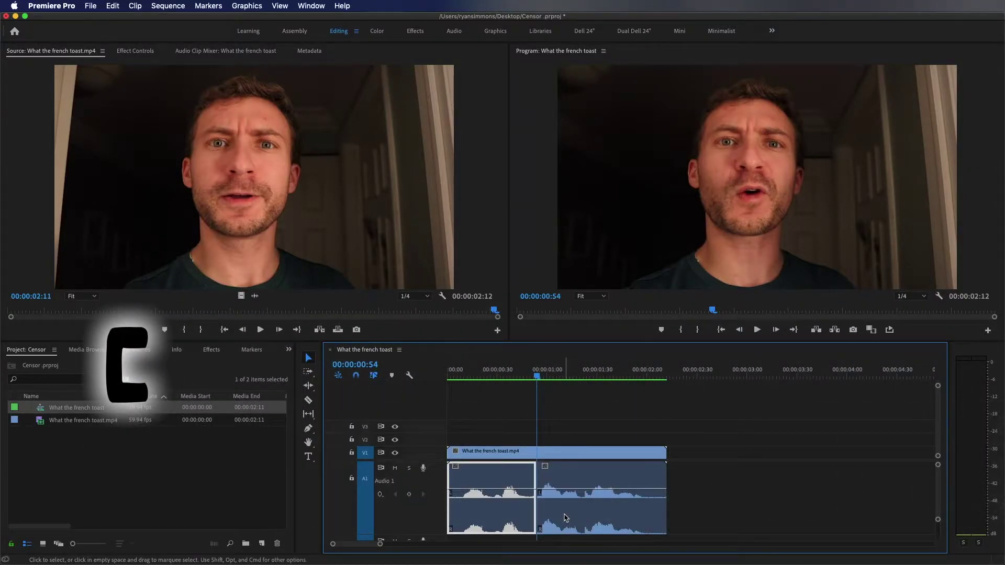
Split the audio again at 00:00:01:59 and delete the middle audio segment.
{"action": "left_click_drag", "start_coordinate": [550, 373], "coordinate": [650, 373]}
{"action": "left_click", "coordinate": [636, 495]}
{"action": "key", "text": "c"}
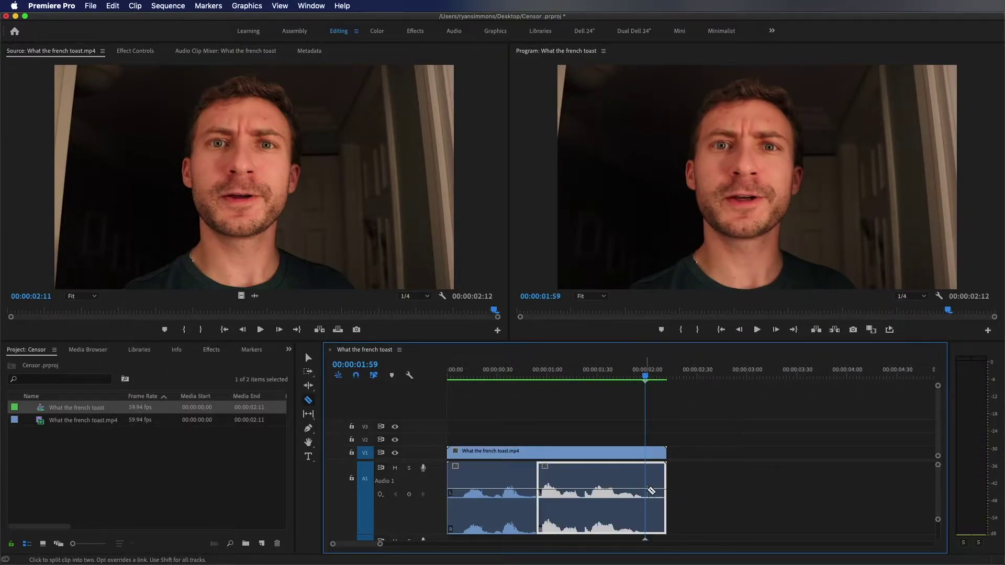
{"action": "key", "text": "v"}
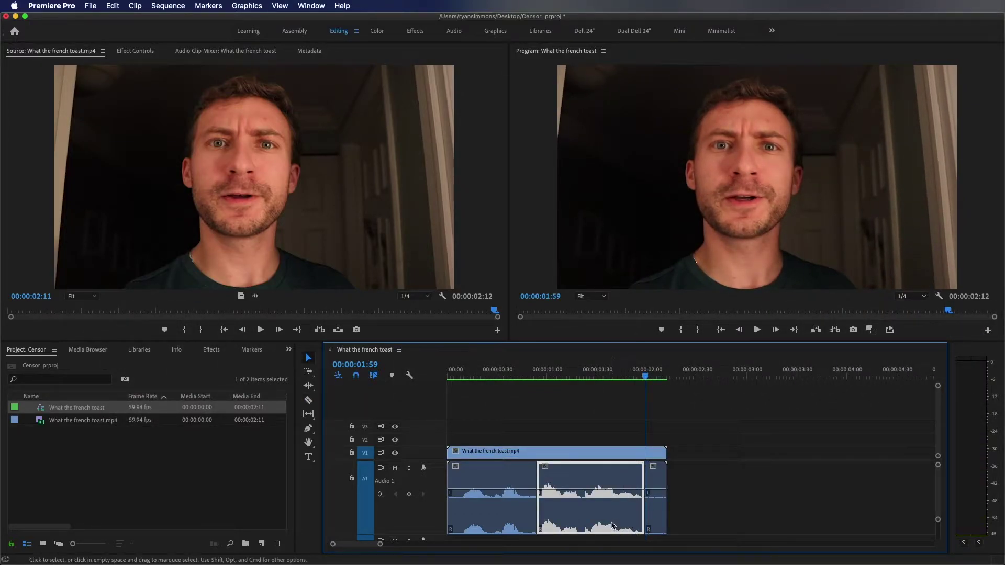
{"action": "key", "text": "Delete"}
Play the sequence from the start to check the silenced section and scrub back into the audio gap.
{"action": "key", "text": "Home"}
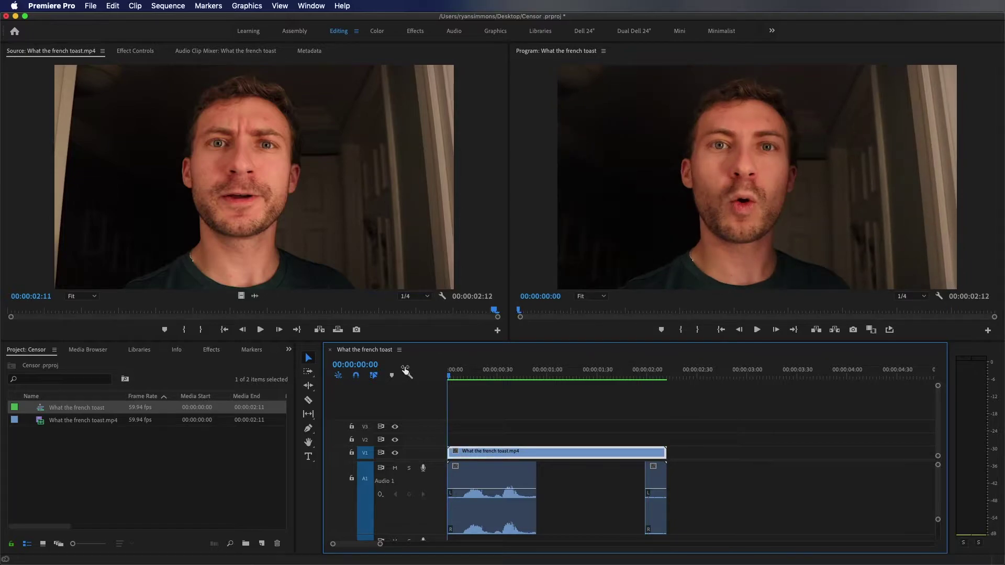
{"action": "key", "text": "space"}
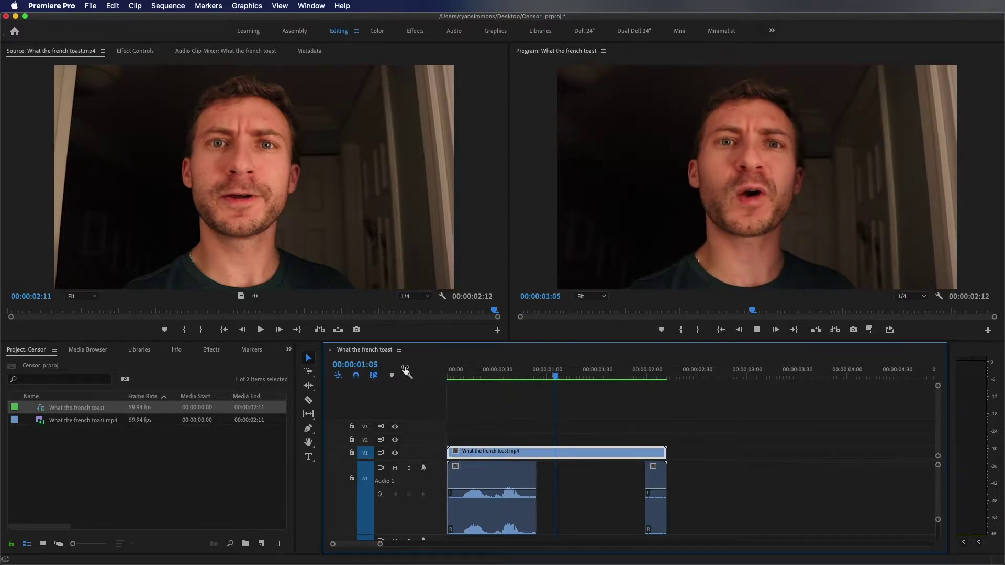
{"action": "left_click", "coordinate": [651, 374]}
{"action": "left_click_drag", "start_coordinate": [652, 373], "coordinate": [576, 373]}
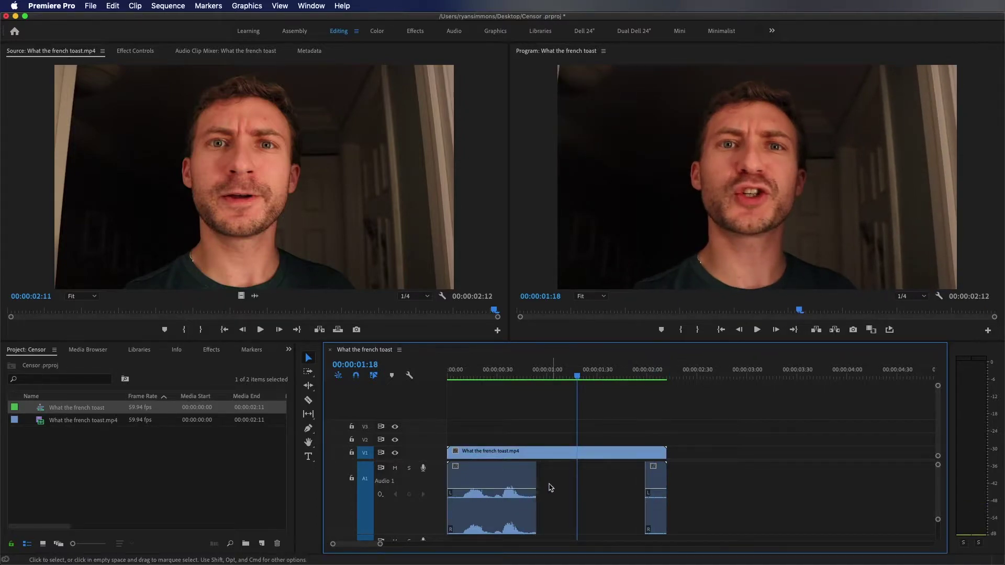
Create a Bars and Tone item at 1920 × 1080, 59.94 fps with 48000 Hz audio.
{"action": "key", "text": "alt+minus"}
{"action": "key", "text": "alt+minus"}
{"action": "key", "text": "alt+minus"}
{"action": "key", "text": "alt+minus"}
{"action": "key", "text": "alt+minus"}
{"action": "key", "text": "alt+minus"}
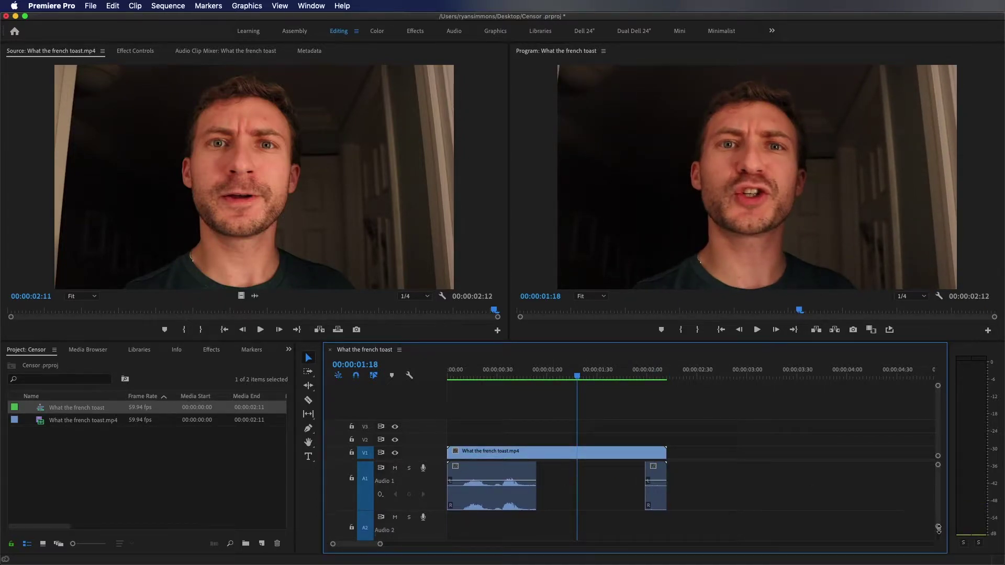
{"action": "left_click", "coordinate": [58, 487]}
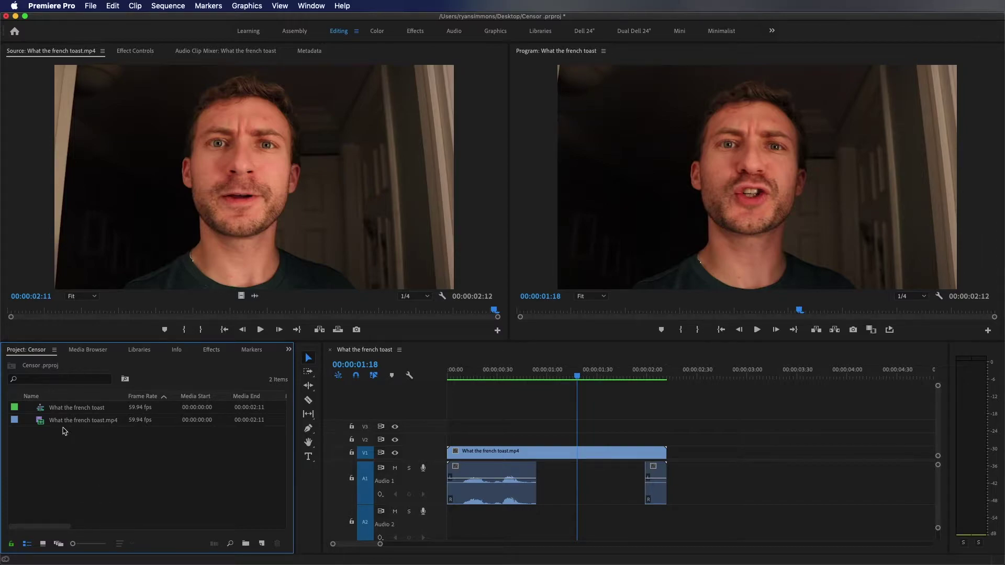
{"action": "left_click", "coordinate": [262, 546]}
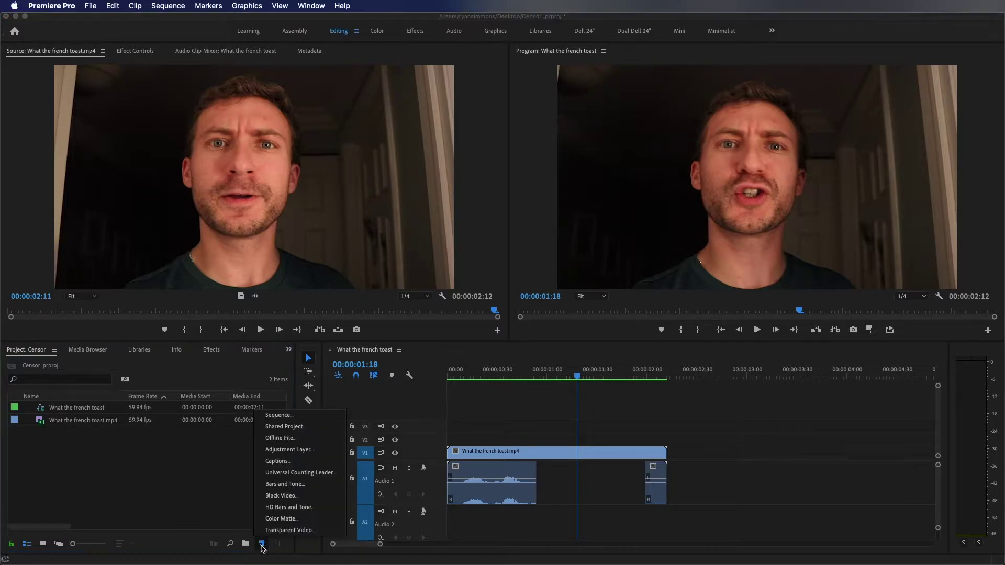
{"action": "left_click", "coordinate": [293, 484]}
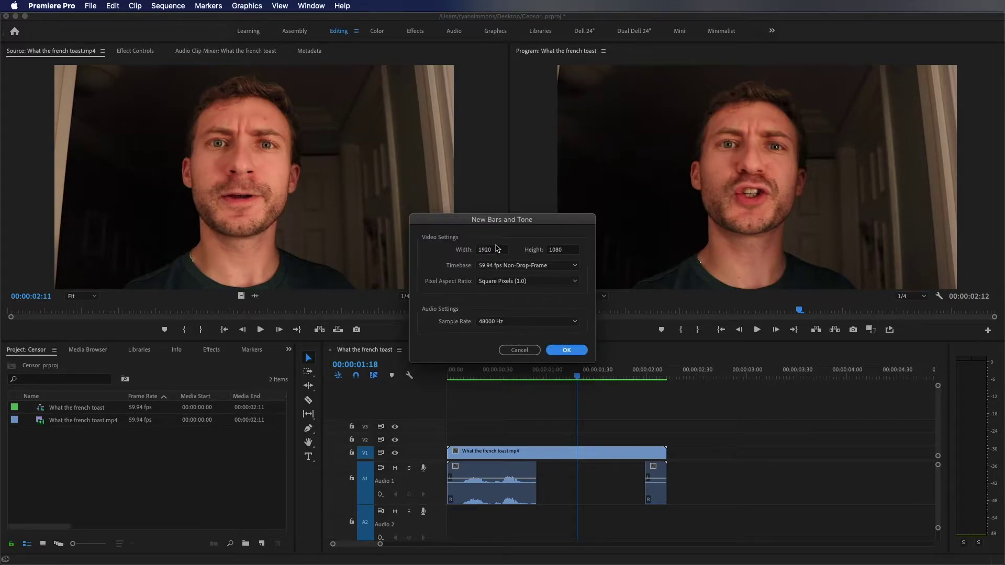
{"action": "left_click", "coordinate": [561, 351]}
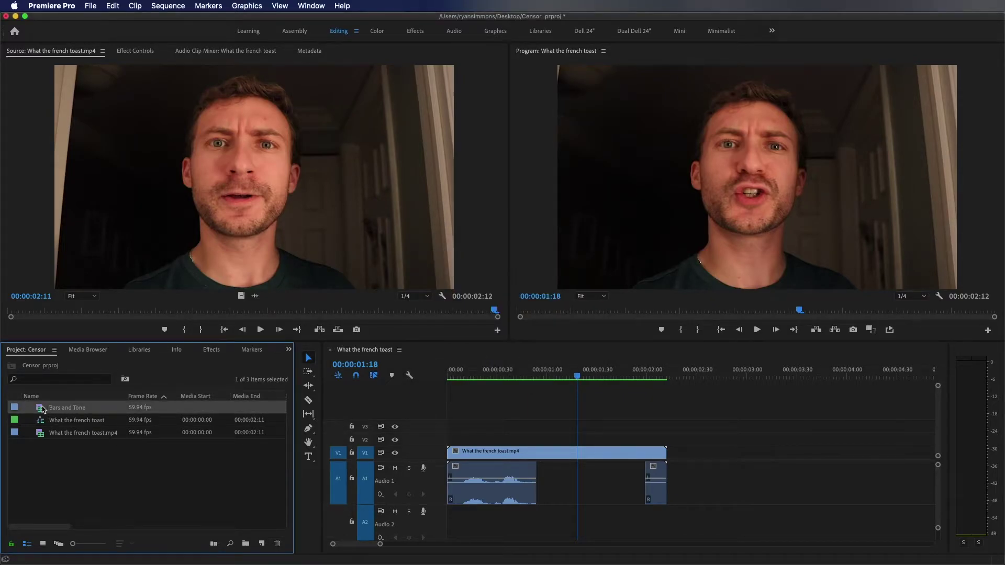
Place a shortened Bars and Tone clip after the video clip on the timeline and normalize its audio's maximum peak.
{"action": "left_click_drag", "start_coordinate": [283, 373], "coordinate": [880, 494]}
{"action": "left_click_drag", "start_coordinate": [893, 455], "coordinate": [734, 461]}
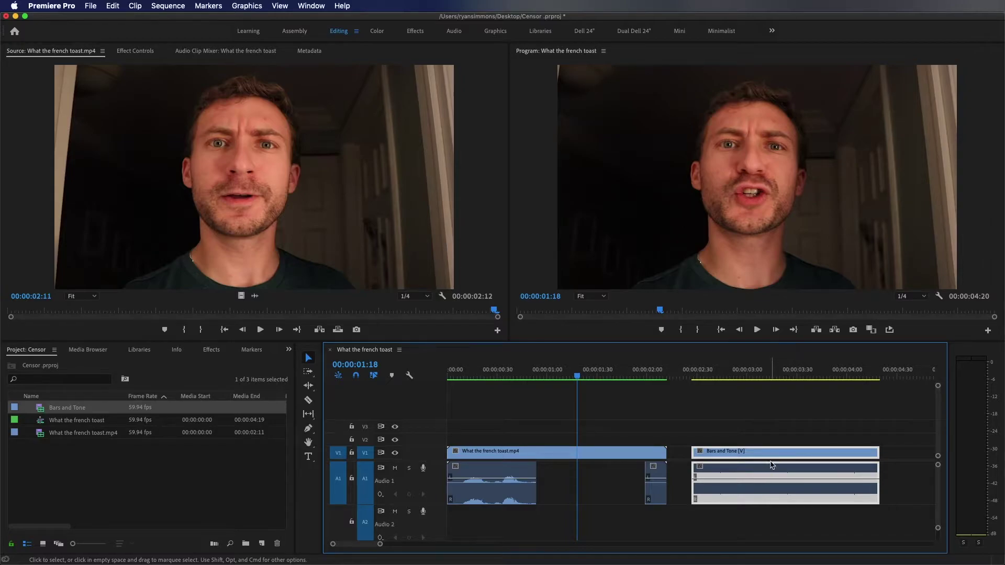
{"action": "key", "text": "g"}
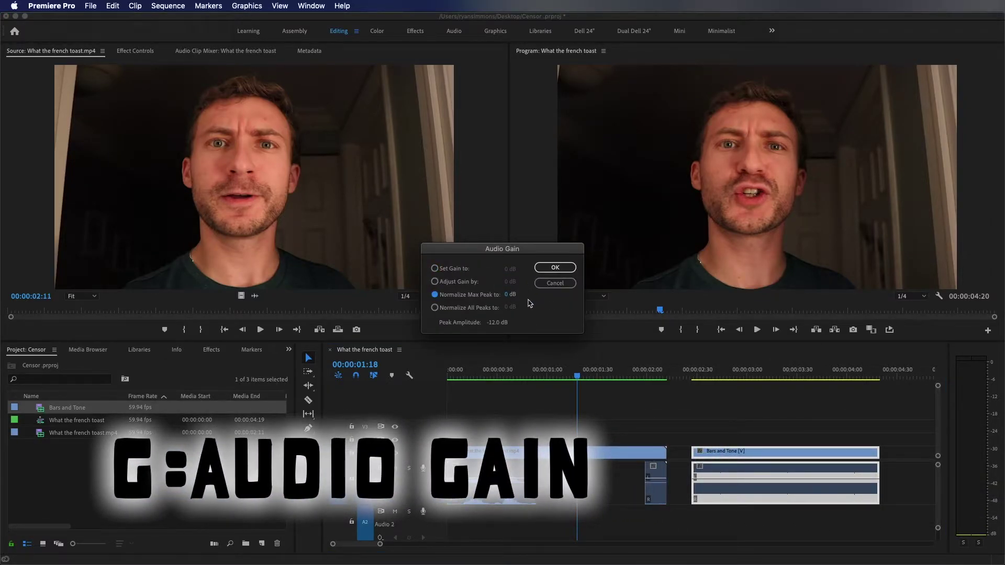
{"action": "left_click", "coordinate": [507, 295]}
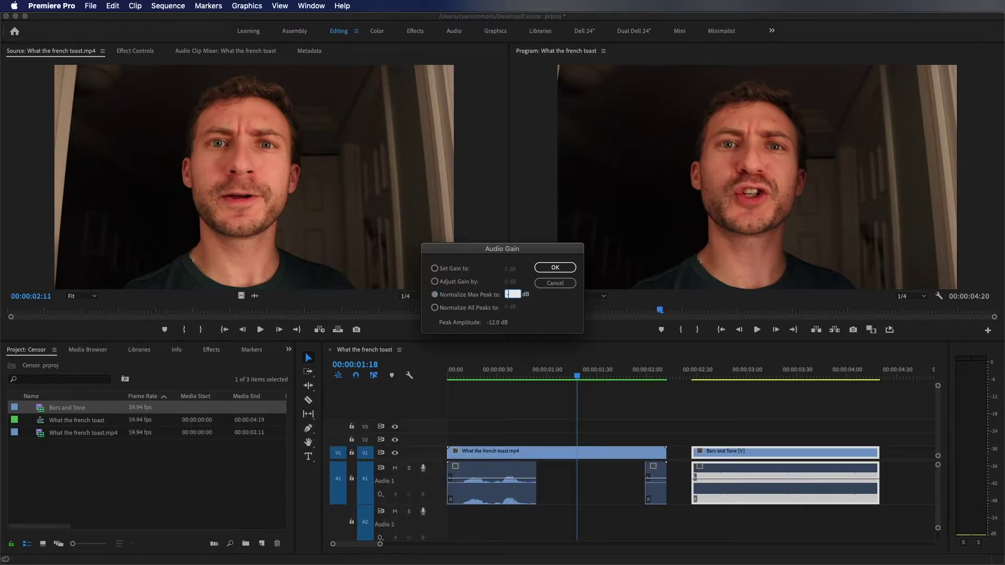
{"action": "key", "text": "Return"}
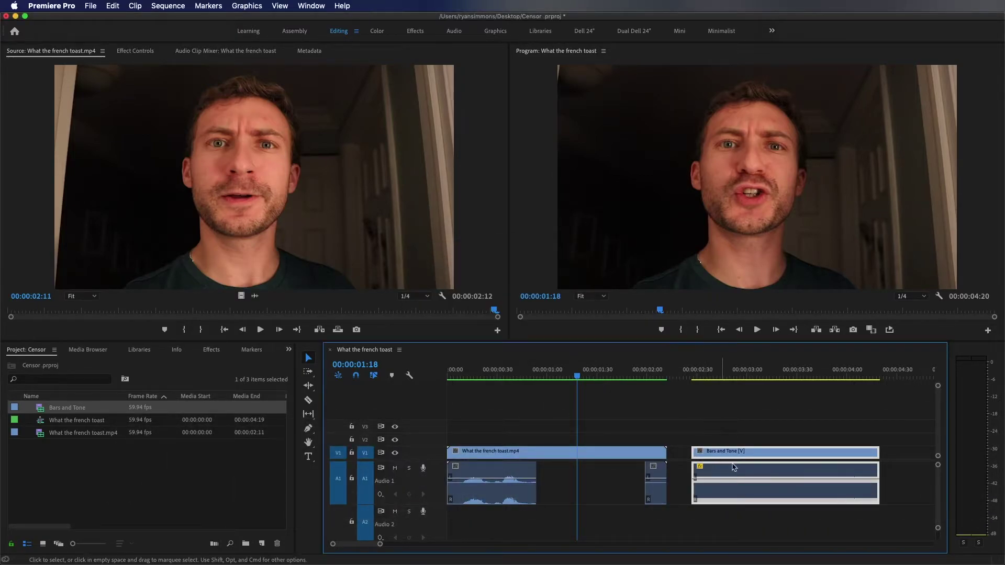
Move the Bars and Tone clip onto V2 with its tone in the A1 gap and trim it to fill the gap exactly.
{"action": "left_click_drag", "start_coordinate": [751, 500], "coordinate": [754, 526]}
{"action": "left_click_drag", "start_coordinate": [690, 528], "coordinate": [736, 518]}
{"action": "left_click_drag", "start_coordinate": [737, 451], "coordinate": [539, 438]}
{"action": "left_click_drag", "start_coordinate": [689, 439], "coordinate": [643, 438]}
{"action": "left_click_drag", "start_coordinate": [601, 508], "coordinate": [598, 491]}
{"action": "left_click", "coordinate": [568, 521]}
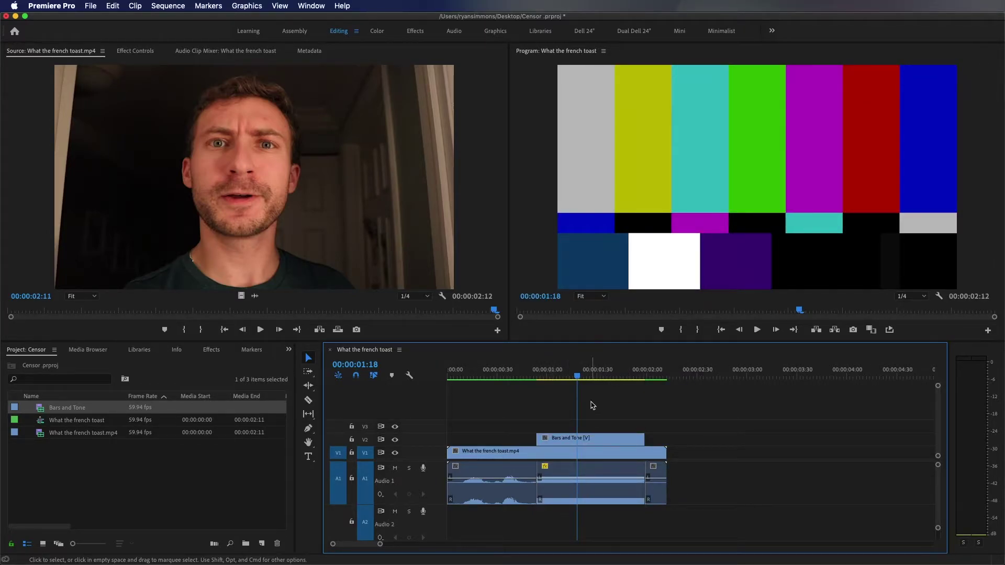
Play the sequence from the start to check the bleep and scrub back to 00:00:01:10 over the color bars.
{"action": "key", "text": "Home"}
{"action": "key", "text": "space"}
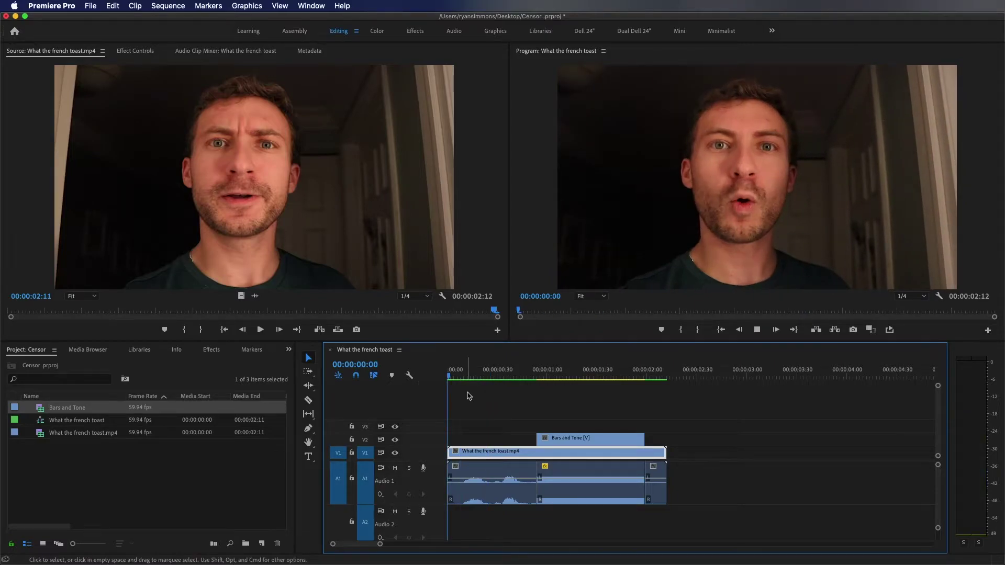
{"action": "left_click_drag", "start_coordinate": [628, 375], "coordinate": [567, 378]}
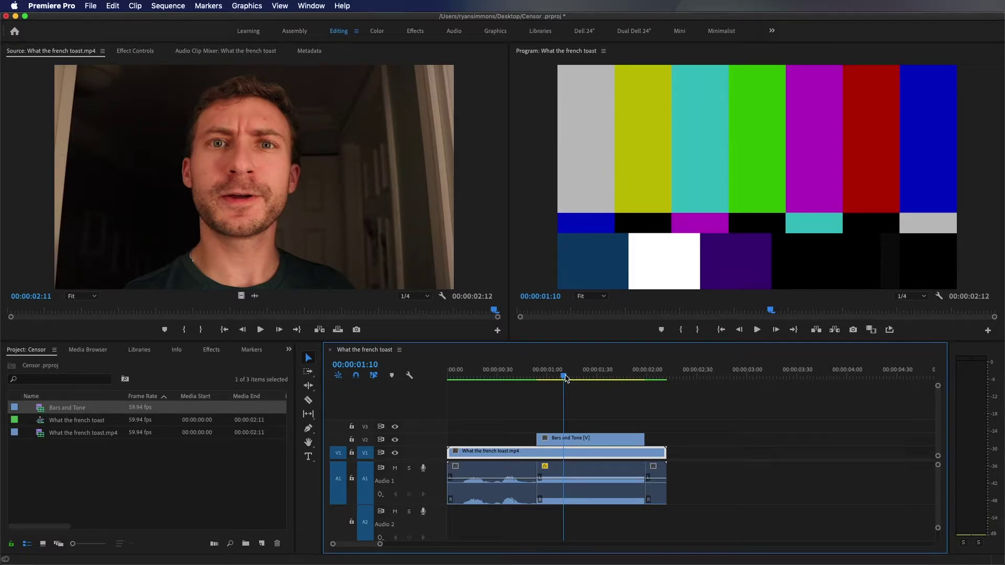
Scale the Bars and Tone clip down to 28 and move it over the man's mouth.
{"action": "left_click", "coordinate": [597, 439]}
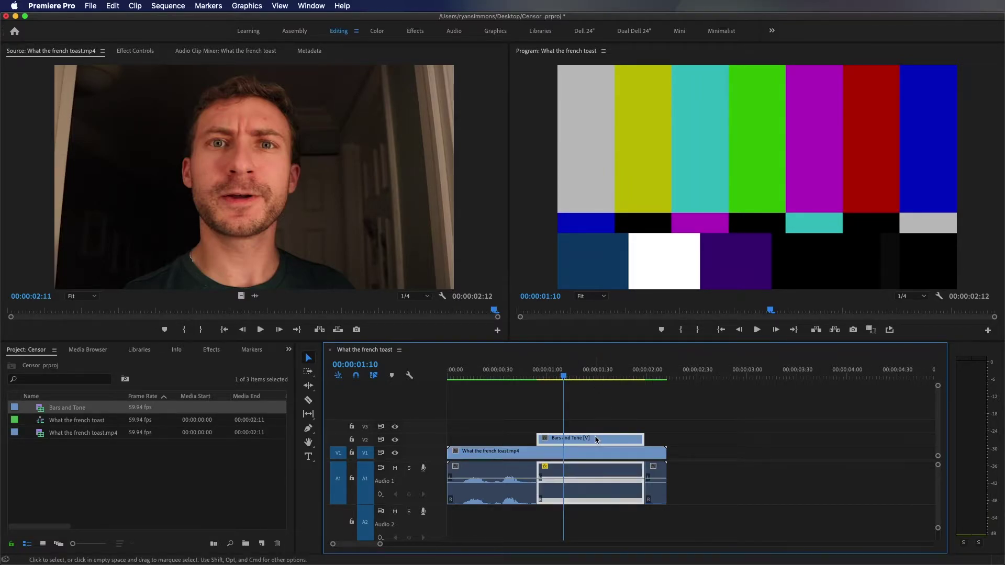
{"action": "left_click", "coordinate": [132, 52]}
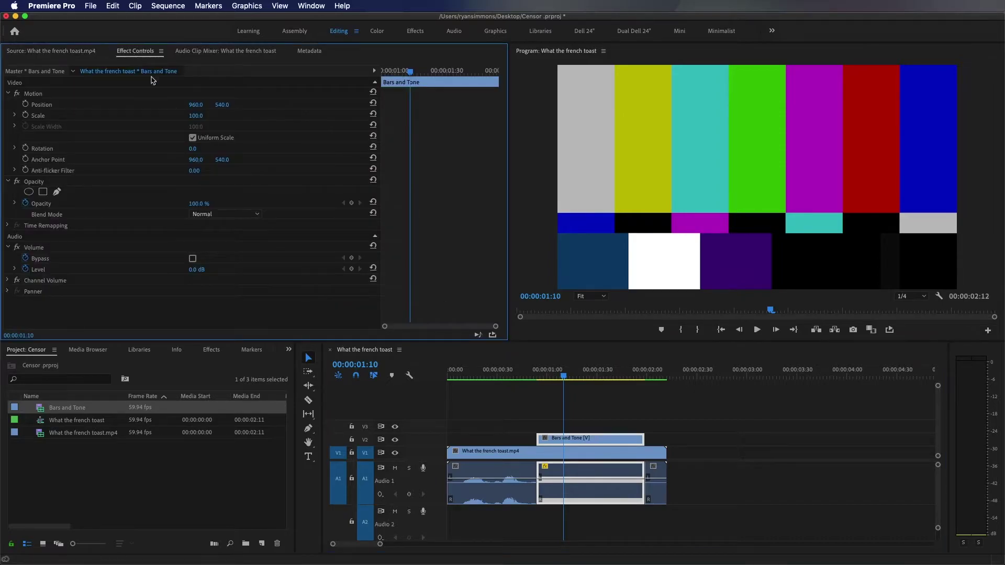
{"action": "left_click_drag", "start_coordinate": [195, 115], "coordinate": [157, 115]}
{"action": "left_click", "coordinate": [33, 94]}
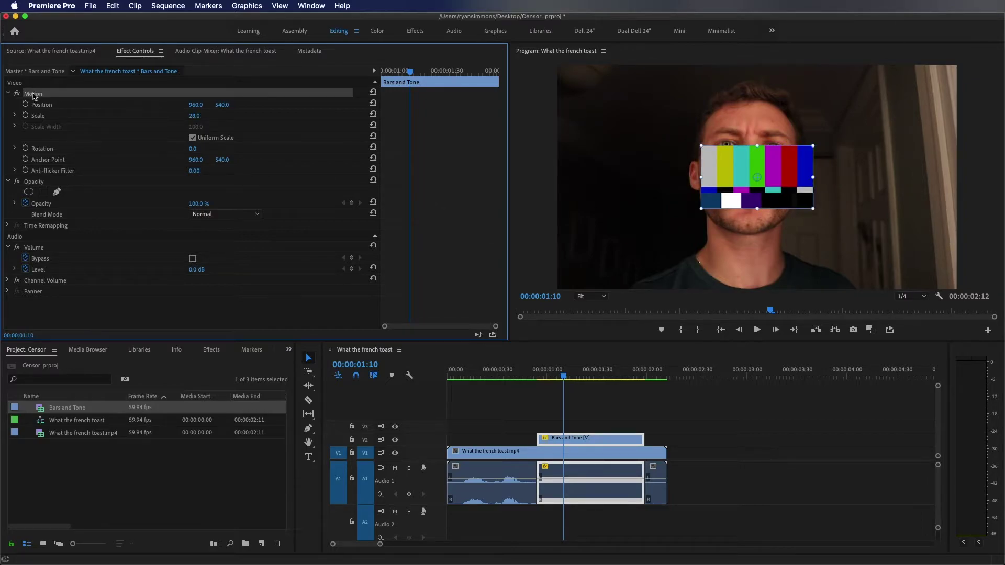
{"action": "left_click_drag", "start_coordinate": [764, 180], "coordinate": [756, 210]}
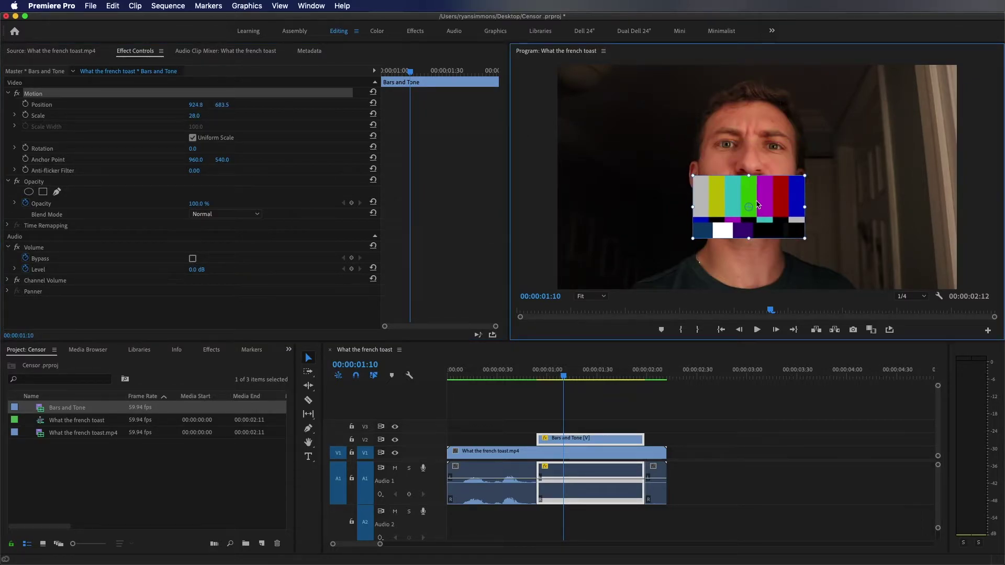
Set the Bars and Tone clip's scale to 20 and center it over the mouth at about 930, 638.
{"action": "left_click", "coordinate": [195, 115]}
{"action": "type", "text": "15"}
{"action": "key", "text": "Return"}
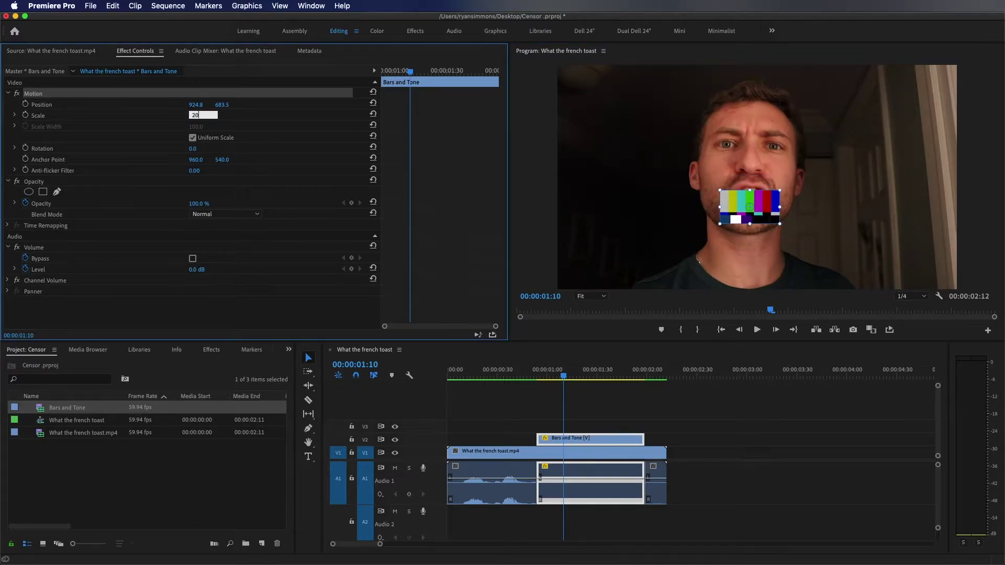
{"action": "type", "text": "20"}
{"action": "key", "text": "Return"}
{"action": "left_click_drag", "start_coordinate": [768, 208], "coordinate": [769, 197]}
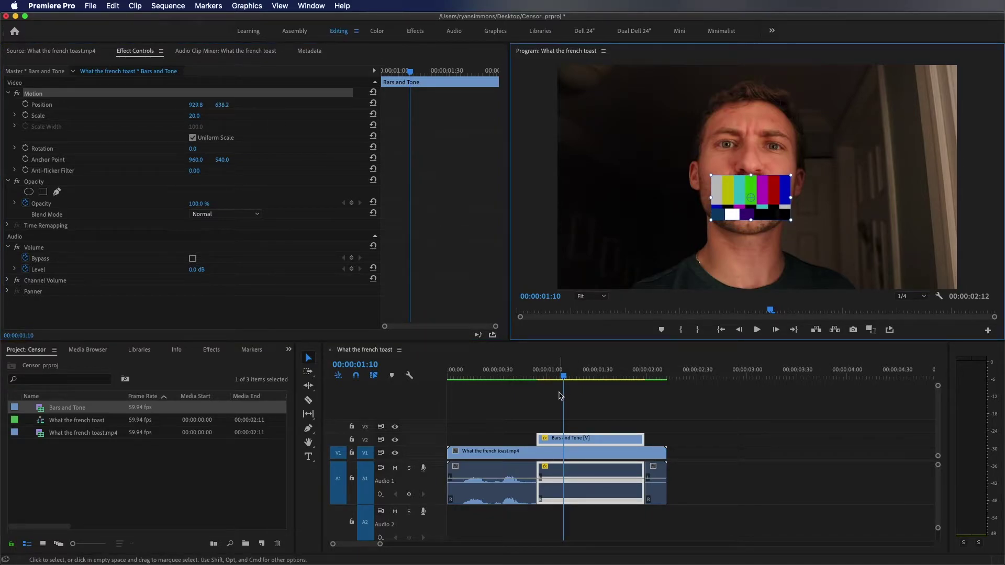
Enable Position keyframing for the Bars and Tone clip at its first frame, 00:00:00:54.
{"action": "left_click", "coordinate": [560, 394]}
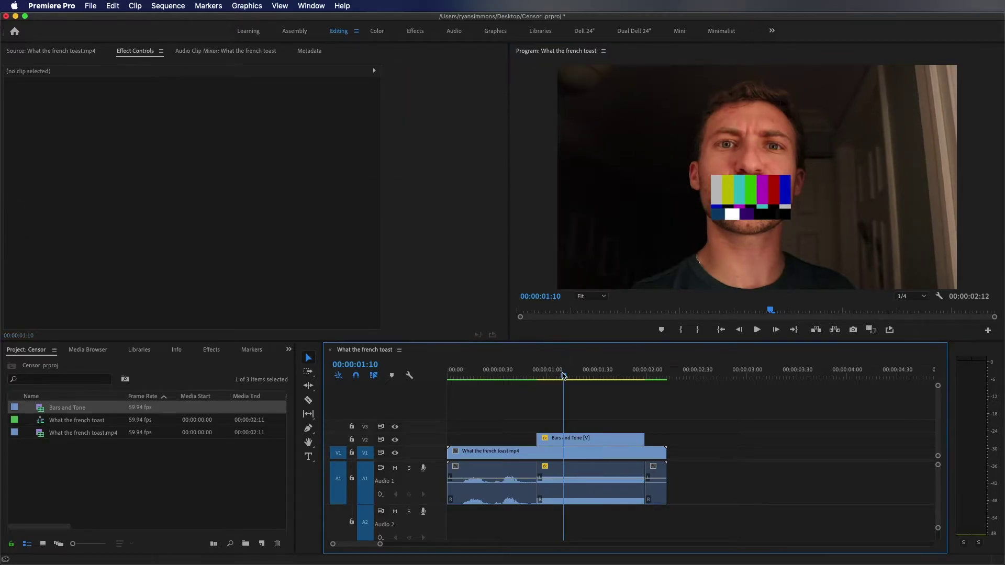
{"action": "left_click", "coordinate": [545, 376]}
{"action": "left_click_drag", "start_coordinate": [546, 375], "coordinate": [537, 377]}
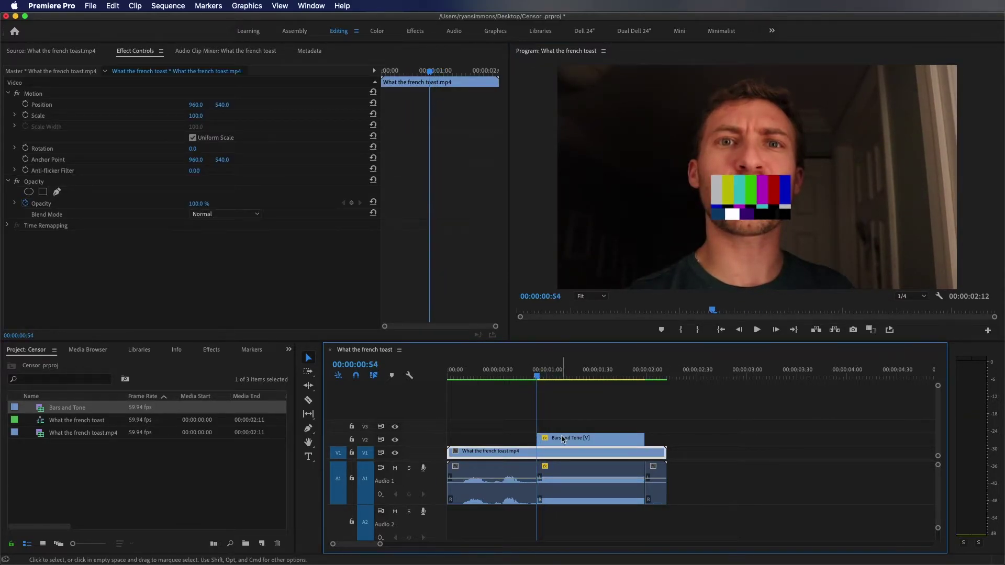
{"action": "left_click", "coordinate": [586, 438]}
{"action": "left_click", "coordinate": [25, 104]}
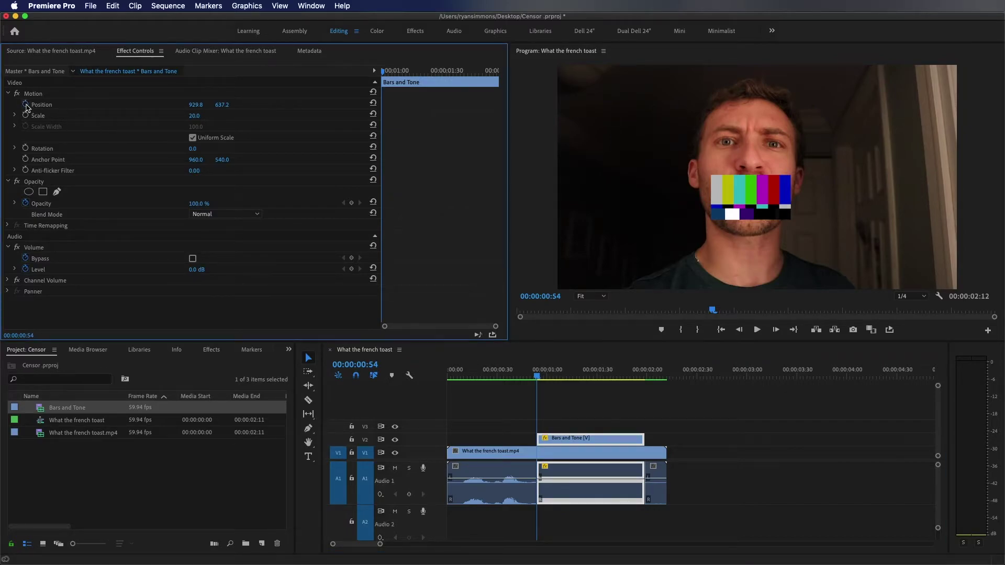
Advance three frames to 00:00:00:57 and move the color bars over the mouth at about 919.7, 634.7.
{"action": "key", "text": "Right"}
{"action": "key", "text": "Right"}
{"action": "key", "text": "Right"}
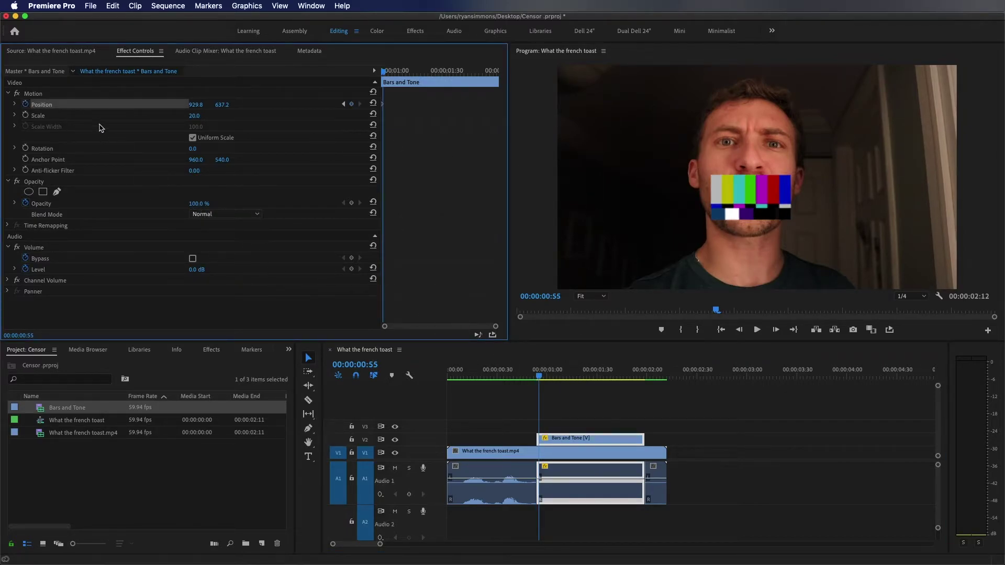
{"action": "left_click", "coordinate": [35, 95]}
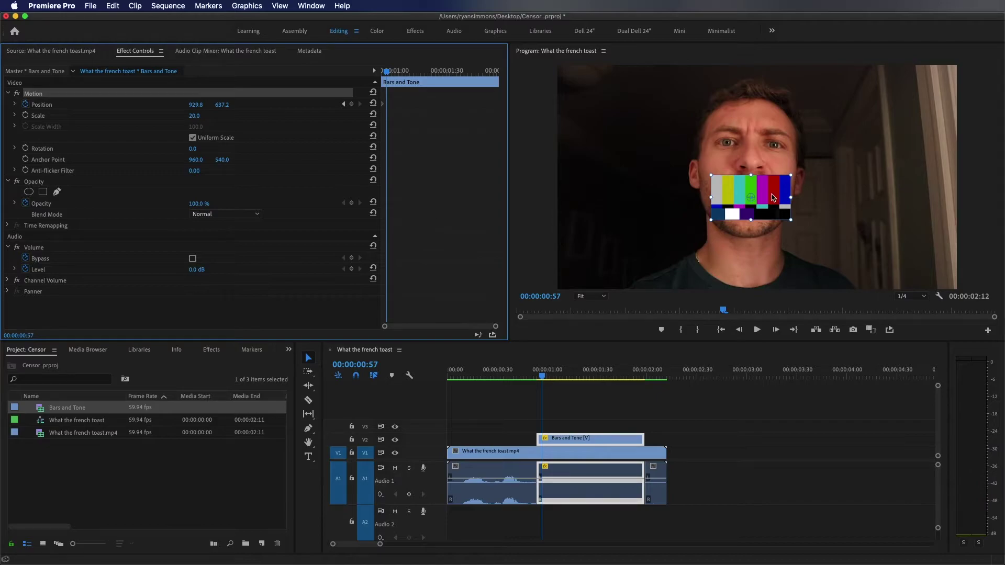
{"action": "left_click_drag", "start_coordinate": [773, 198], "coordinate": [770, 197]}
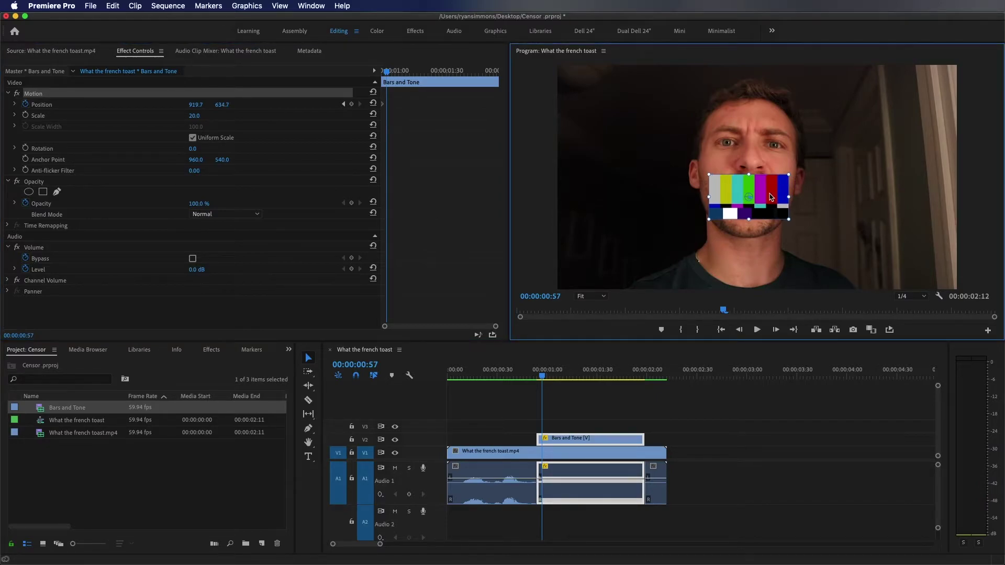
Keyframe the color bars' position over the moving mouth every few frames through the end of the Bars and Tone clip.
{"action": "left_click", "coordinate": [244, 110]}
{"action": "key", "text": "Right"}
{"action": "key", "text": "Right"}
{"action": "key", "text": "Right"}
{"action": "left_click_drag", "start_coordinate": [771, 200], "coordinate": [769, 198]}
{"action": "left_click", "coordinate": [496, 167]}
{"action": "key", "text": "Right"}
{"action": "key", "text": "Right"}
{"action": "left_click", "coordinate": [759, 197]}
{"action": "left_click_drag", "start_coordinate": [758, 198], "coordinate": [719, 190]}
{"action": "left_click", "coordinate": [496, 168]}
{"action": "key", "text": "Right"}
{"action": "key", "text": "Right"}
{"action": "key", "text": "Right"}
{"action": "key", "text": "Right"}
{"action": "key", "text": "Right"}
{"action": "key", "text": "Right"}
{"action": "key", "text": "Right"}
{"action": "key", "text": "Right"}
{"action": "key", "text": "Right"}
{"action": "key", "text": "Right"}
{"action": "key", "text": "Right"}
{"action": "key", "text": "Right"}
{"action": "key", "text": "Right"}
{"action": "key", "text": "Right"}
{"action": "key", "text": "Right"}
{"action": "key", "text": "Right"}
{"action": "key", "text": "Right"}
{"action": "key", "text": "Right"}
{"action": "key", "text": "Right"}
{"action": "key", "text": "Right"}
{"action": "key", "text": "Right"}
{"action": "key", "text": "Right"}
{"action": "key", "text": "Right"}
{"action": "key", "text": "Right"}
{"action": "key", "text": "Right"}
{"action": "key", "text": "Right"}
{"action": "key", "text": "Right"}
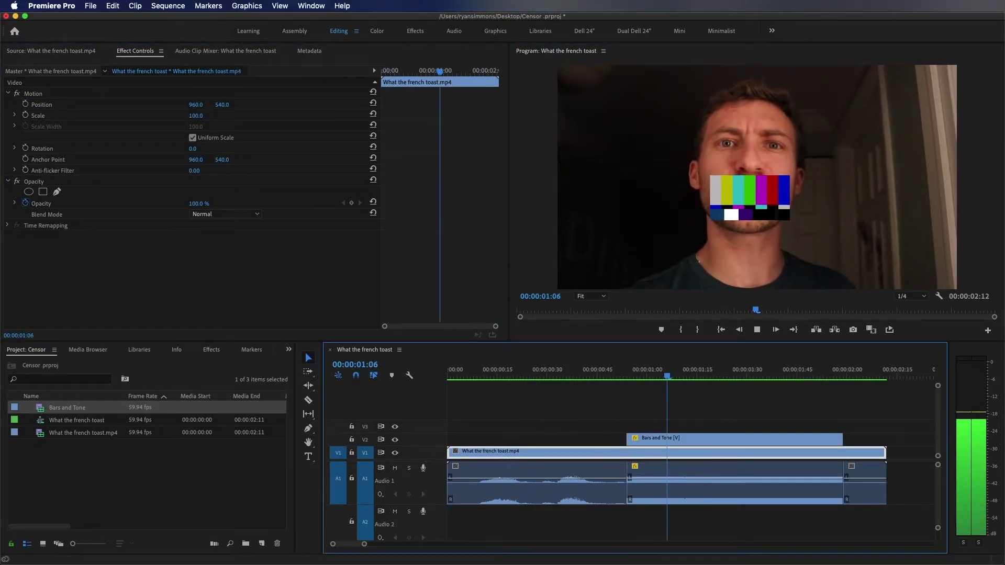
With the playhead at 00:00:01:30, try unlinking the Bars and Tone clip's video from its audio, and undo it.
{"action": "left_click_drag", "start_coordinate": [785, 375], "coordinate": [747, 375]}
{"action": "left_click", "coordinate": [688, 431]}
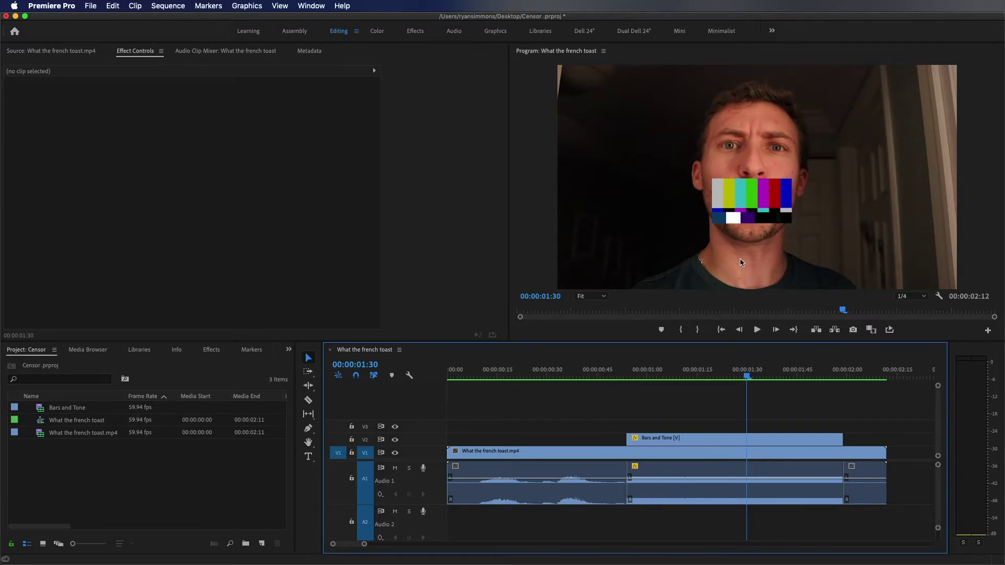
{"action": "left_click", "coordinate": [763, 439]}
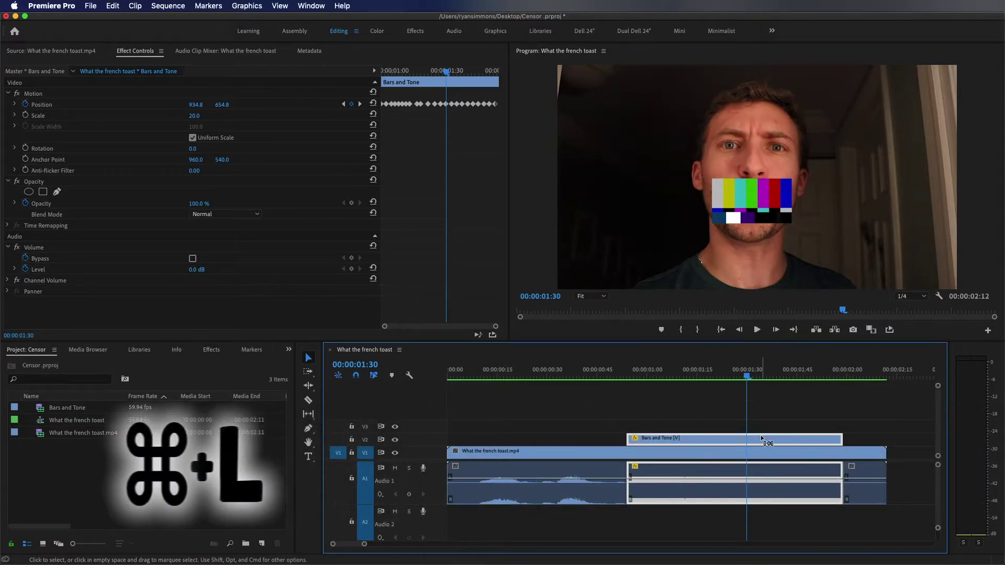
{"action": "key", "text": "super+l"}
{"action": "left_click", "coordinate": [768, 428]}
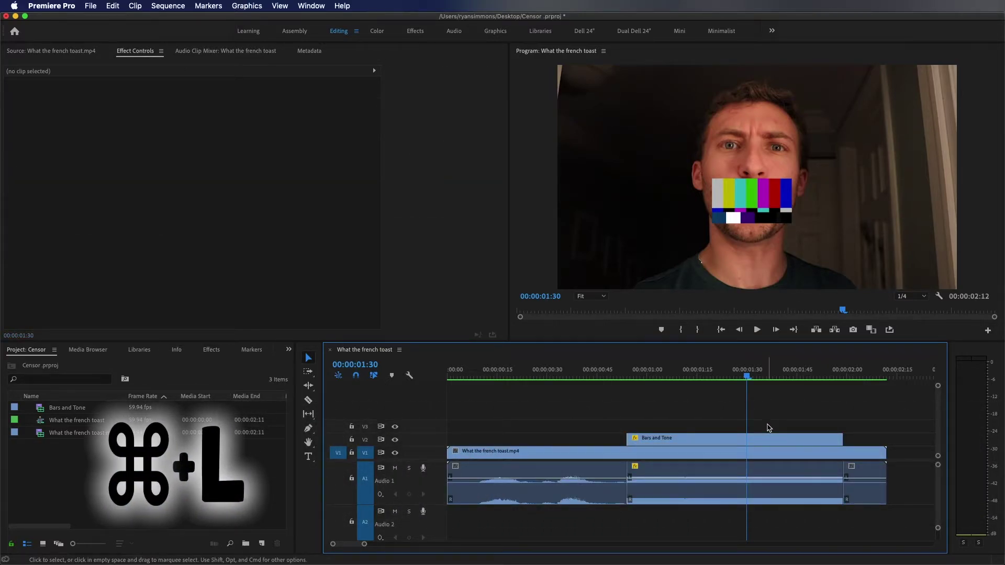
{"action": "key", "text": "super+z"}
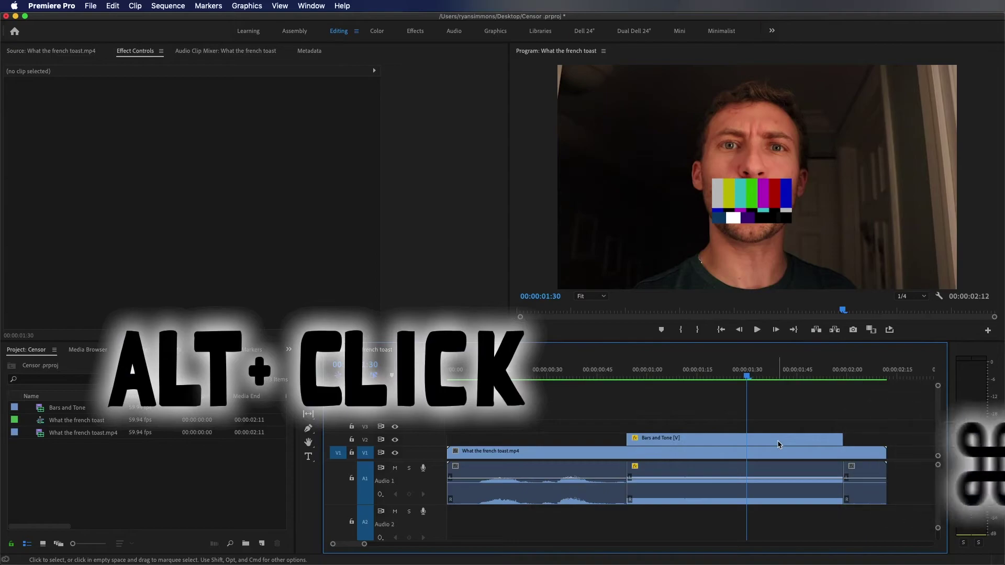
Delete only the video part of the Bars and Tone clip on V2, keeping its tone audio.
{"action": "left_click", "coordinate": [779, 442], "text": "alt"}
{"action": "key", "text": "Delete"}
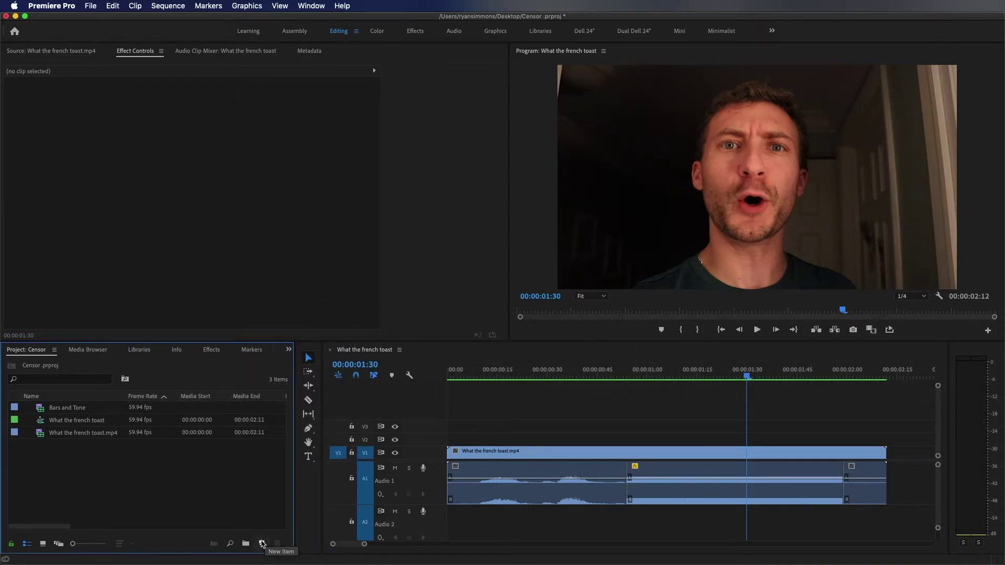
Create a 1920 x 1080 adjustment layer at 59.94 fps with square pixels.
{"action": "left_click_drag", "start_coordinate": [365, 546], "coordinate": [408, 544]}
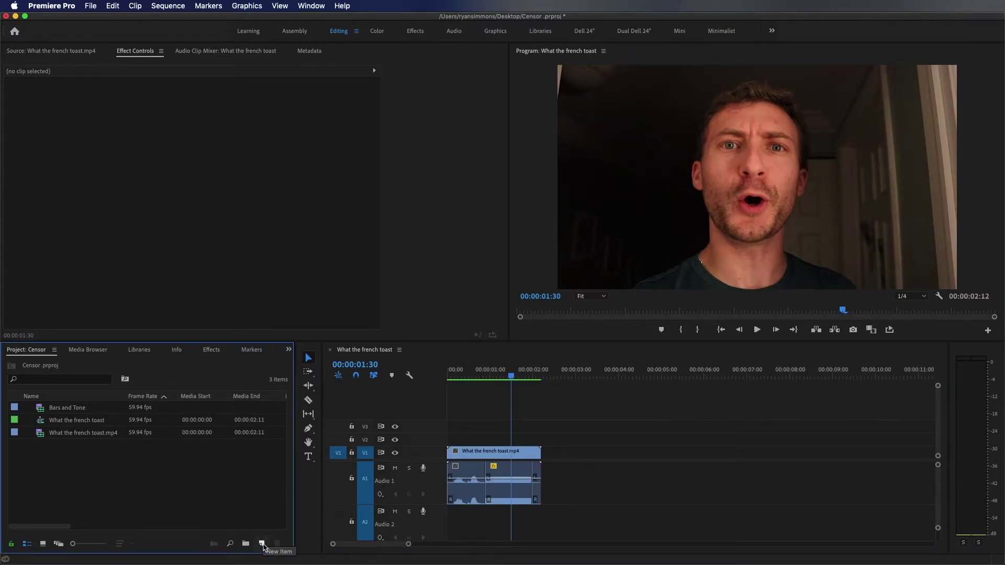
{"action": "left_click", "coordinate": [263, 546]}
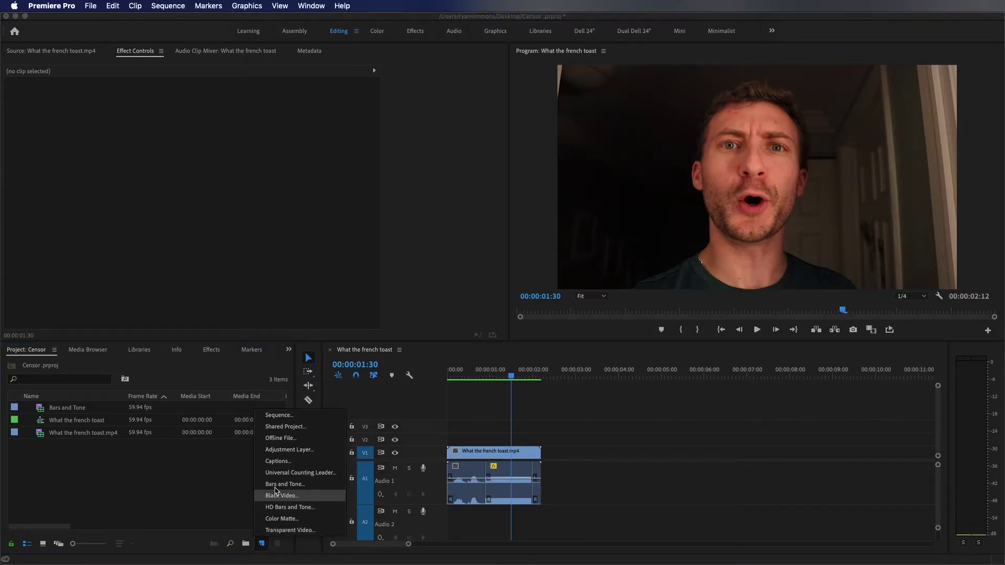
{"action": "left_click", "coordinate": [275, 450]}
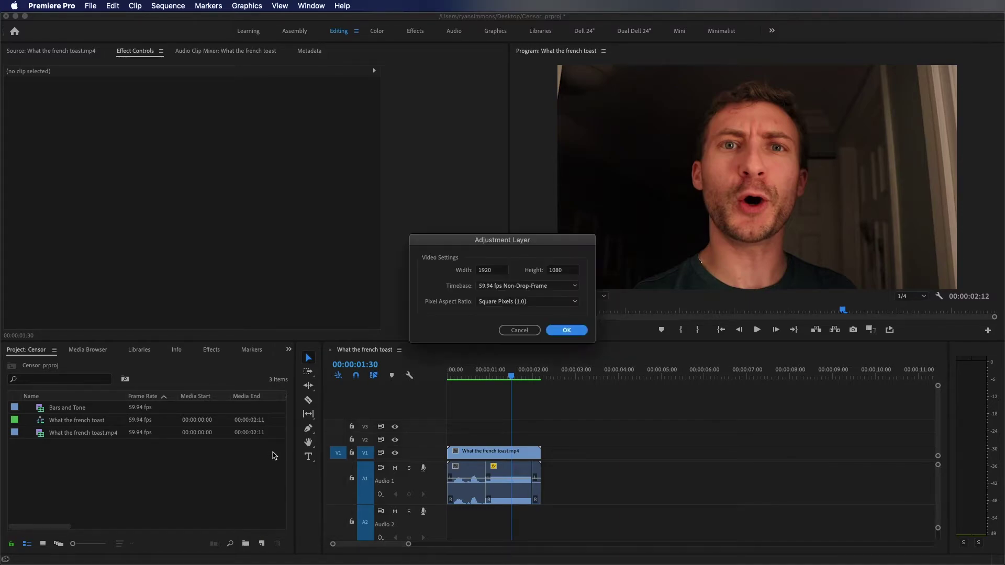
{"action": "left_click", "coordinate": [564, 330]}
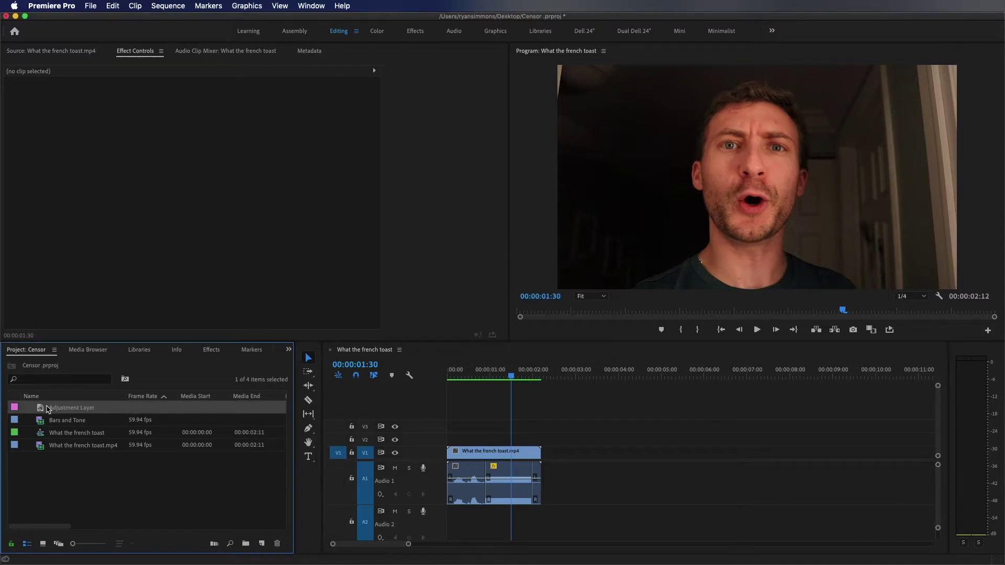
Place the adjustment layer on V2 above the footage and trim both ends to match the bleep section.
{"action": "left_click_drag", "start_coordinate": [43, 408], "coordinate": [560, 441]}
{"action": "left_click_drag", "start_coordinate": [674, 439], "coordinate": [531, 440]}
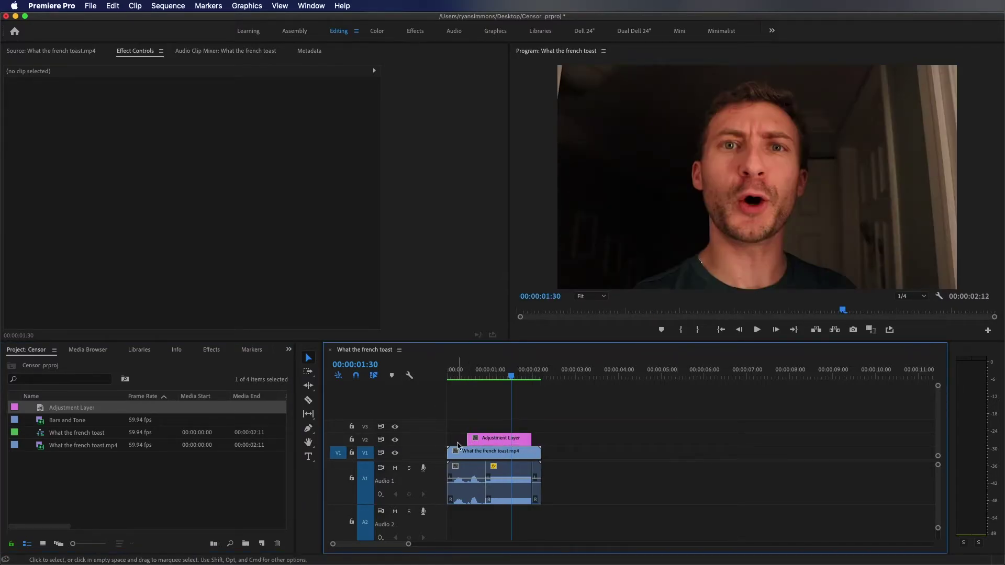
{"action": "left_click_drag", "start_coordinate": [466, 439], "coordinate": [486, 439]}
{"action": "mouse_move", "coordinate": [408, 544]}
{"action": "left_mouse_down"}
{"action": "mouse_move", "coordinate": [428, 542]}
{"action": "mouse_move", "coordinate": [397, 540]}
{"action": "left_mouse_up"}
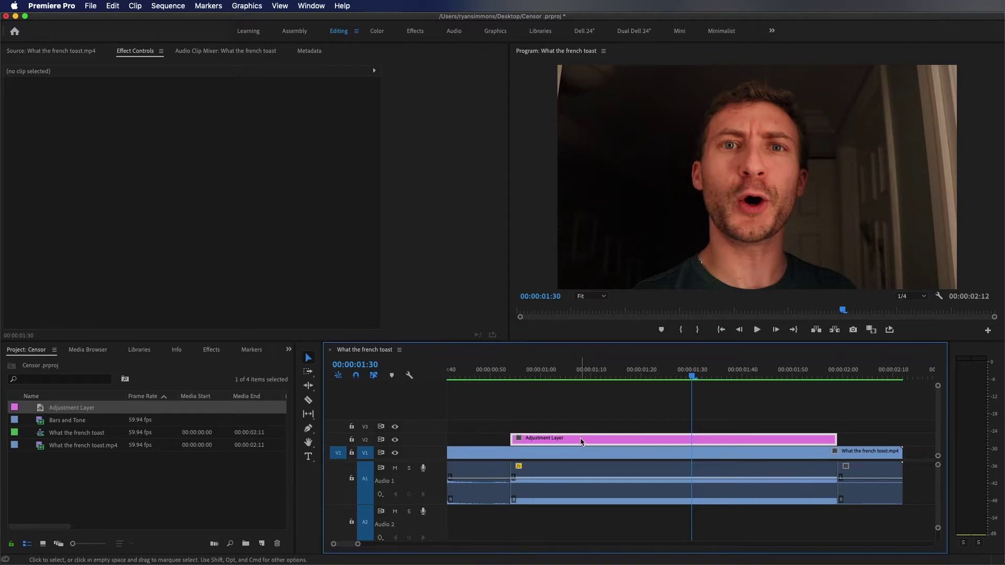
Search the effects for "blur" and apply Gaussian Blur to the adjustment layer.
{"action": "left_click", "coordinate": [581, 441]}
{"action": "left_click", "coordinate": [414, 32]}
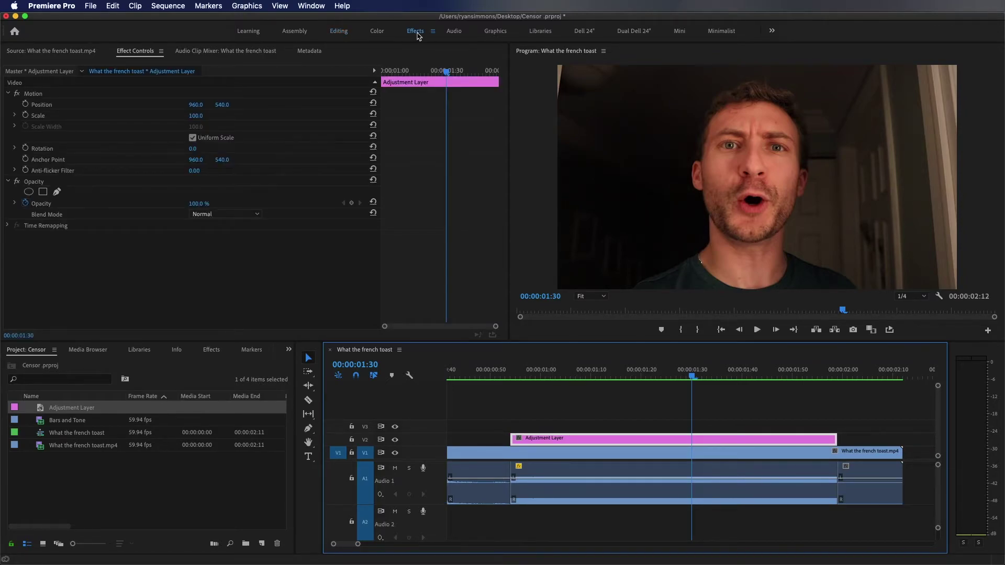
{"action": "left_click", "coordinate": [858, 65]}
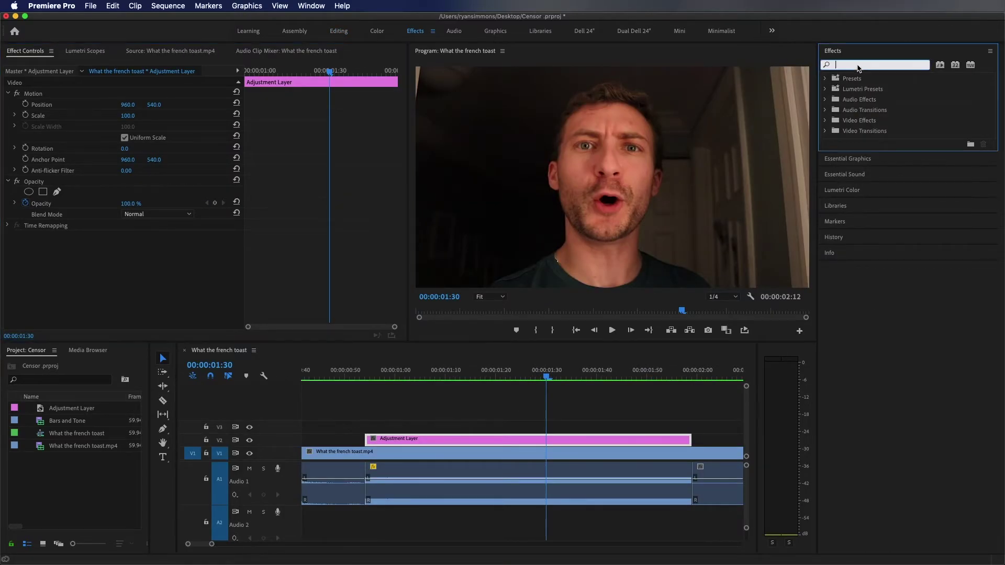
{"action": "type", "text": "blur"}
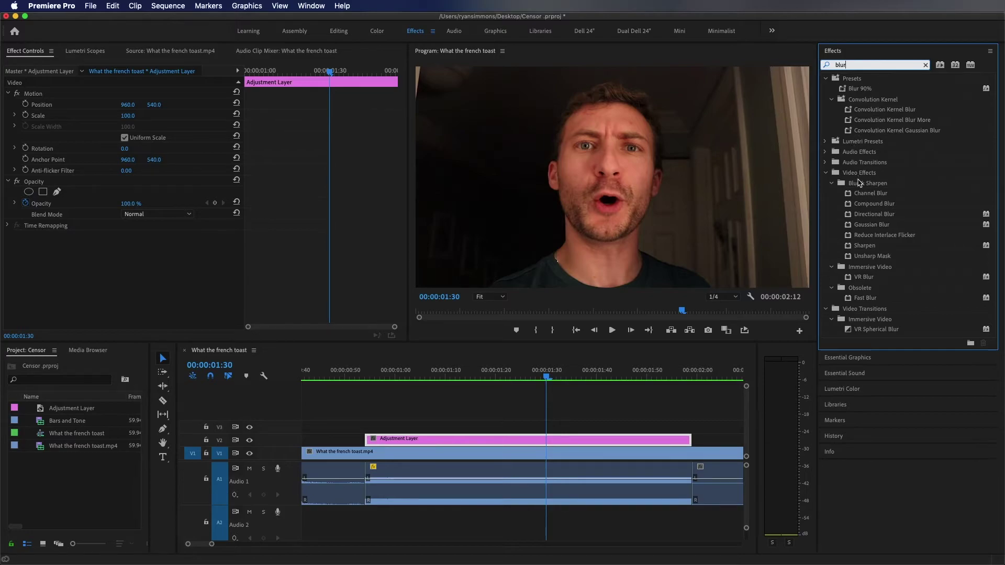
{"action": "left_click", "coordinate": [860, 224]}
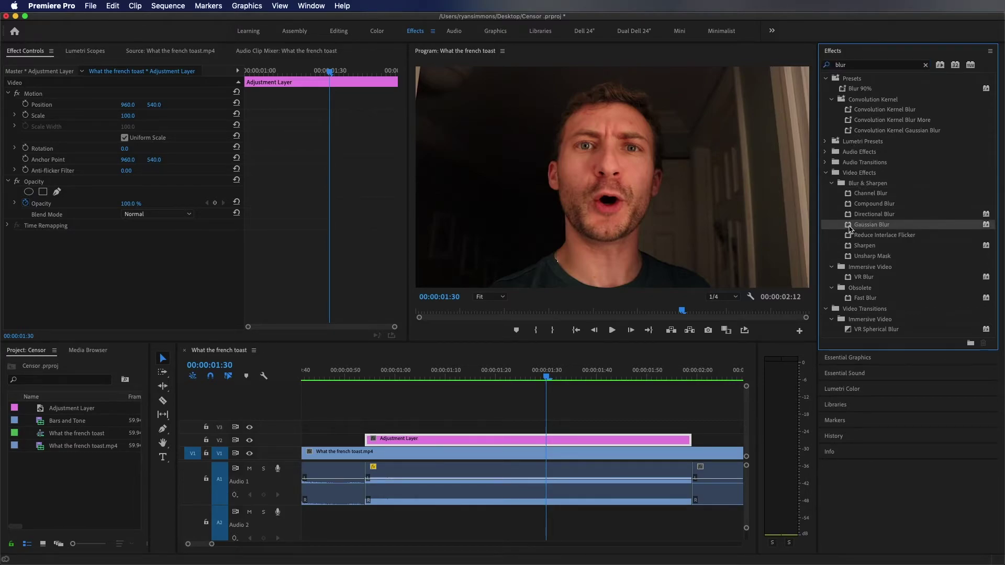
{"action": "left_click_drag", "start_coordinate": [849, 228], "coordinate": [568, 439]}
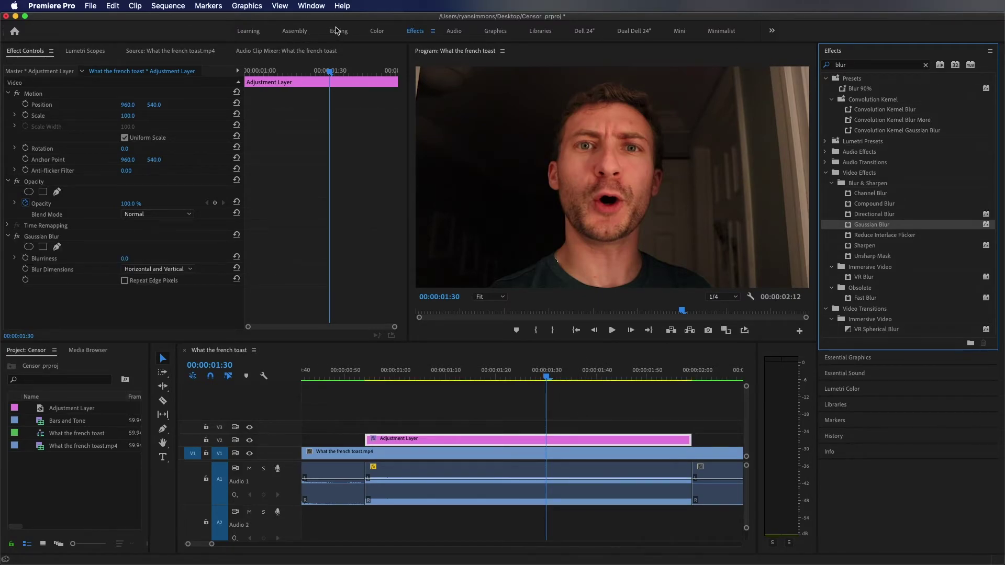
Return to the Editing workspace and set the adjustment layer's Gaussian Blur blurriness to 150.
{"action": "left_click", "coordinate": [338, 31]}
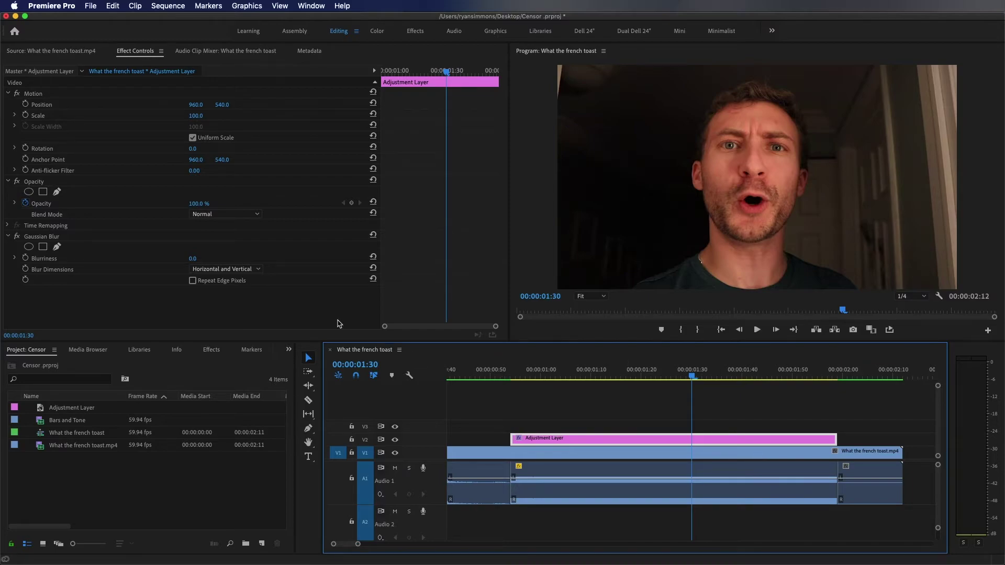
{"action": "left_click", "coordinate": [195, 290]}
{"action": "left_click", "coordinate": [203, 257]}
{"action": "type", "text": "150"}
{"action": "key", "text": "Return"}
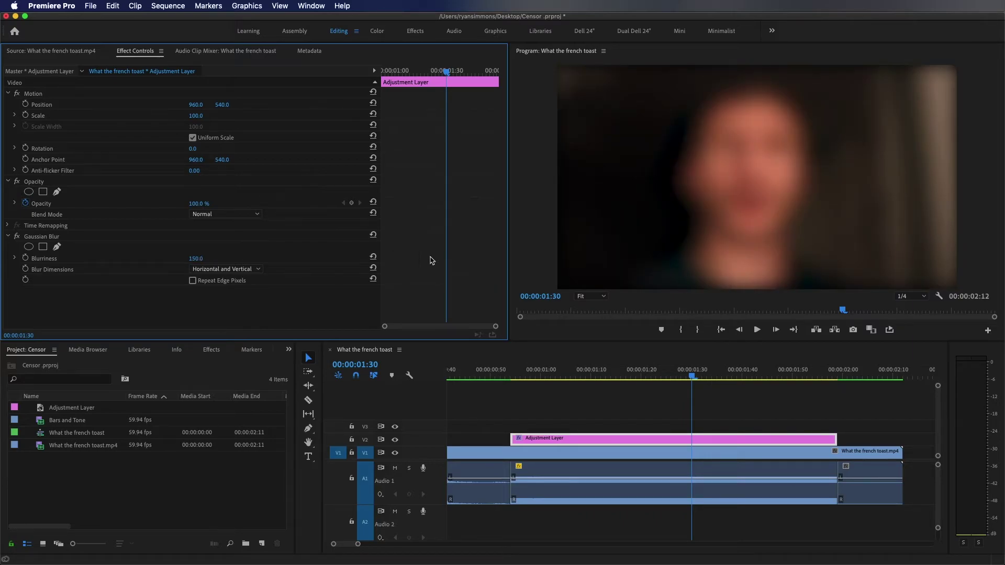
Add an ellipse mask to the Gaussian Blur and reshape it into a flat oval covering only the mouth area.
{"action": "left_click", "coordinate": [37, 240]}
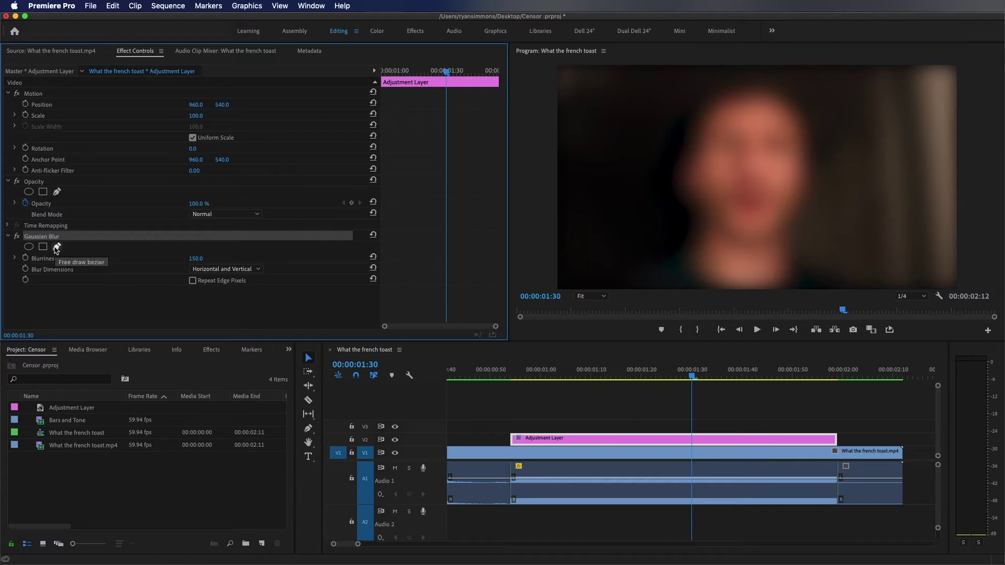
{"action": "left_click", "coordinate": [29, 247]}
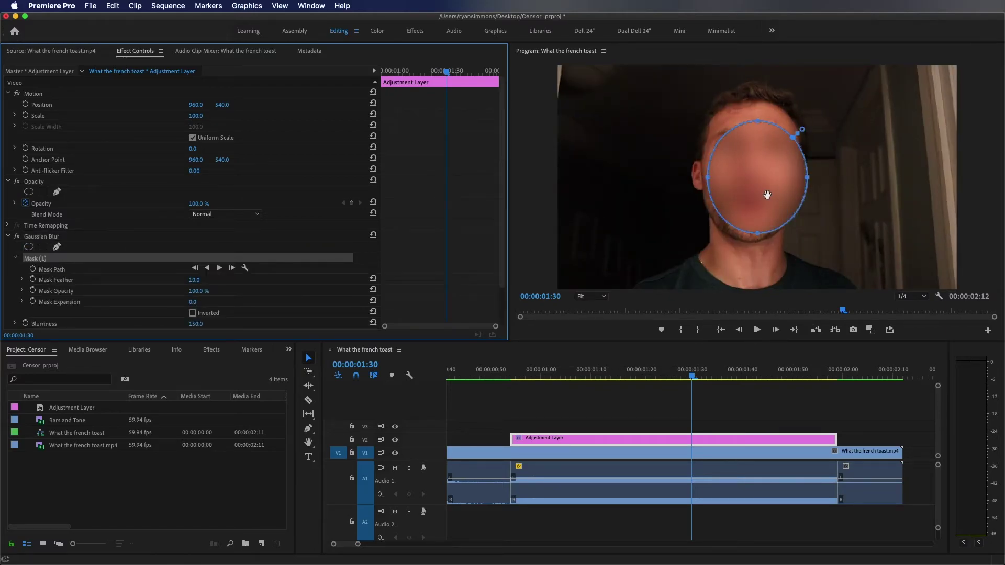
{"action": "left_click", "coordinate": [771, 165]}
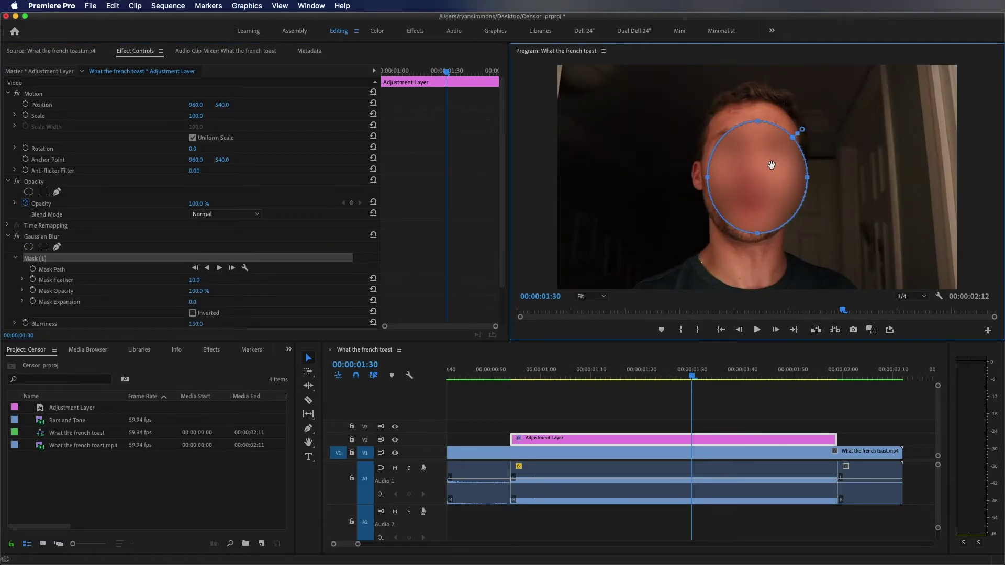
{"action": "left_click_drag", "start_coordinate": [771, 164], "coordinate": [765, 195]}
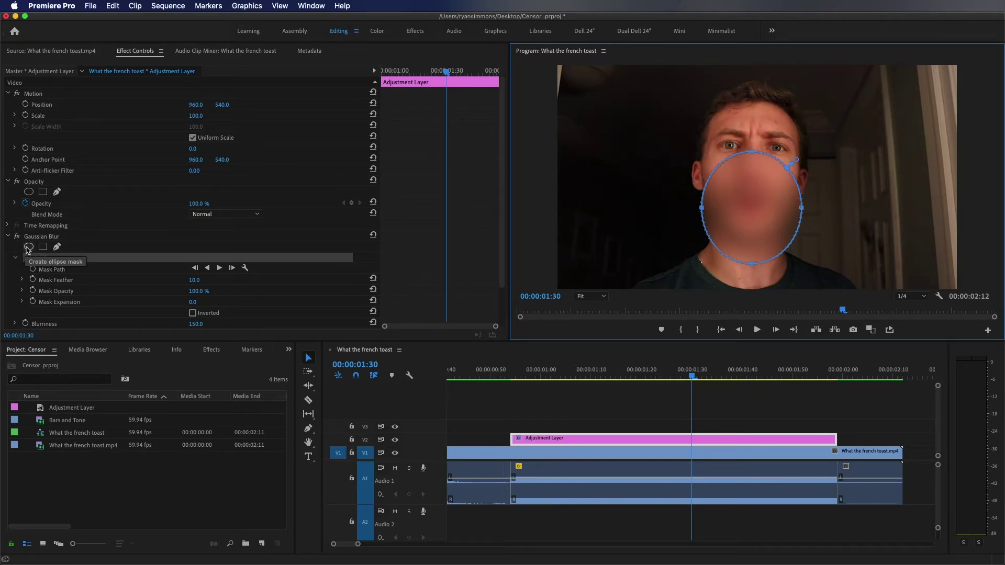
{"action": "left_click_drag", "start_coordinate": [751, 151], "coordinate": [745, 205]}
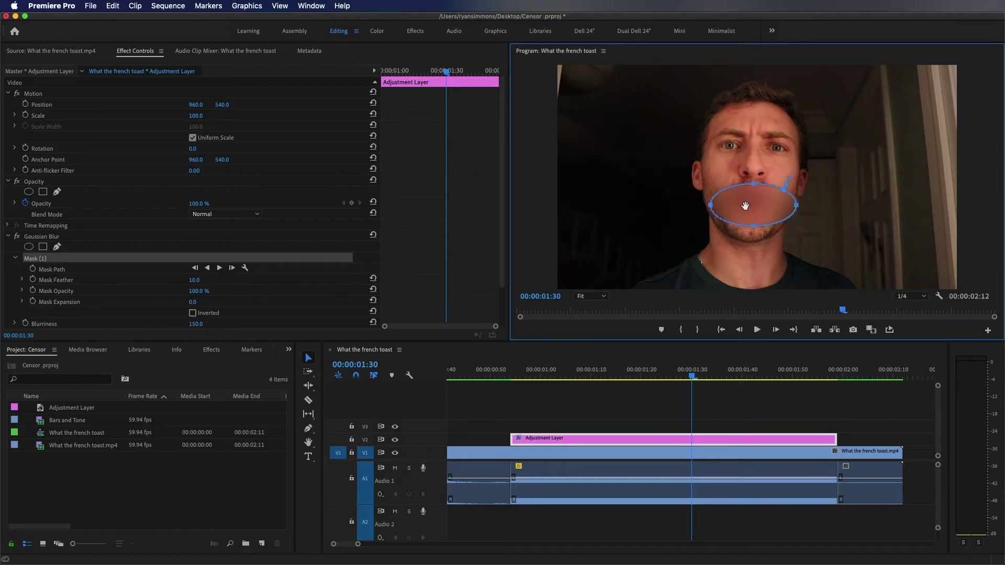
Enable Mask Path keyframing for the blur mask at the adjustment layer's first frame, 00:00:00:54.
{"action": "left_click_drag", "start_coordinate": [527, 376], "coordinate": [514, 377]}
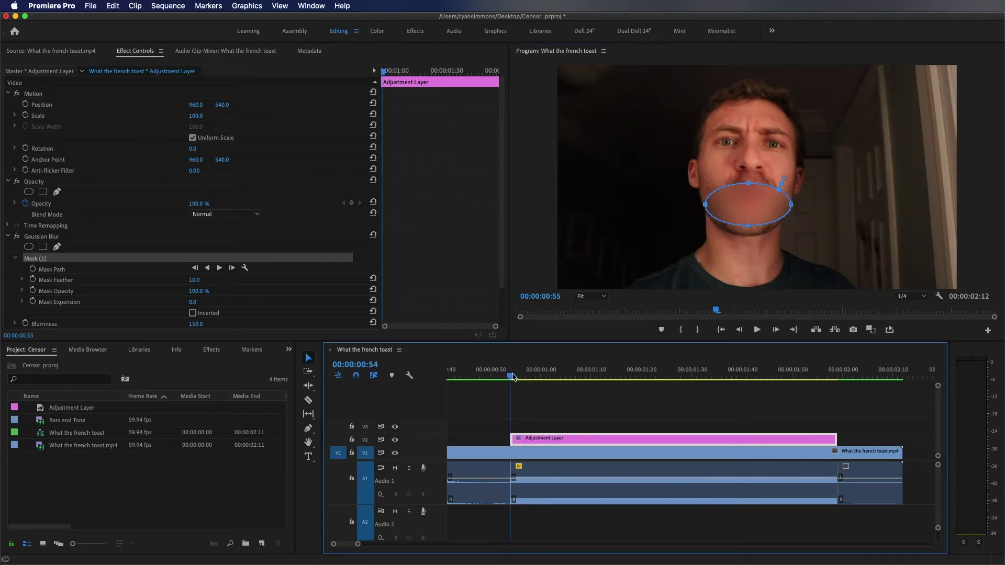
{"action": "scroll", "coordinate": [70, 269], "scroll_direction": "down", "scroll_amount": 3}
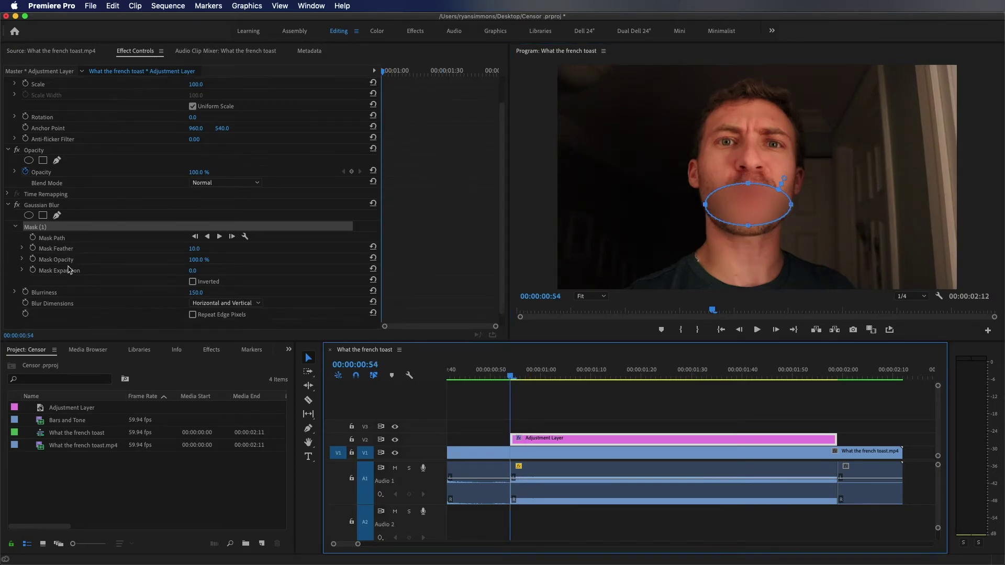
{"action": "scroll", "coordinate": [69, 269], "scroll_direction": "down", "scroll_amount": 1}
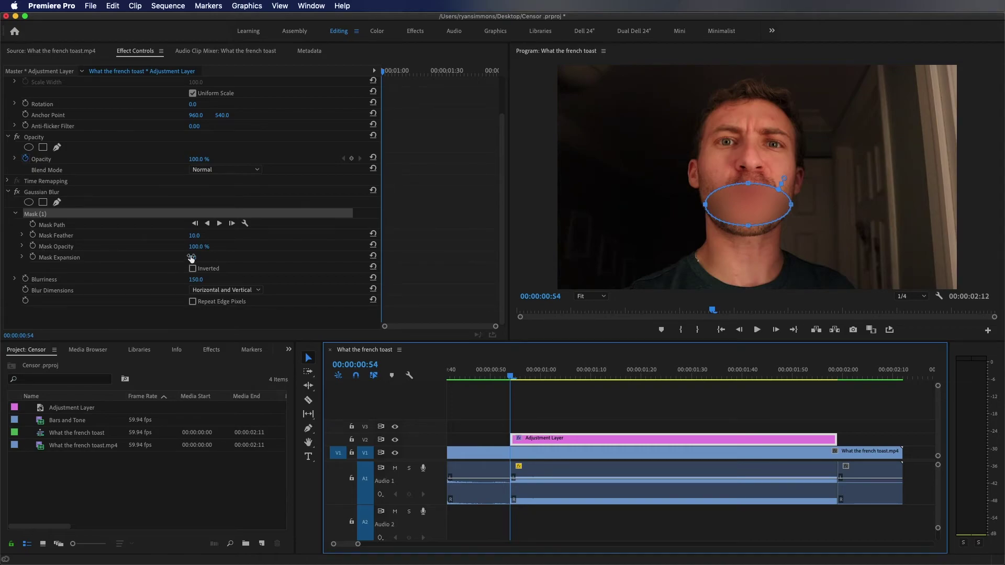
{"action": "left_click", "coordinate": [33, 227]}
{"action": "left_click", "coordinate": [33, 226]}
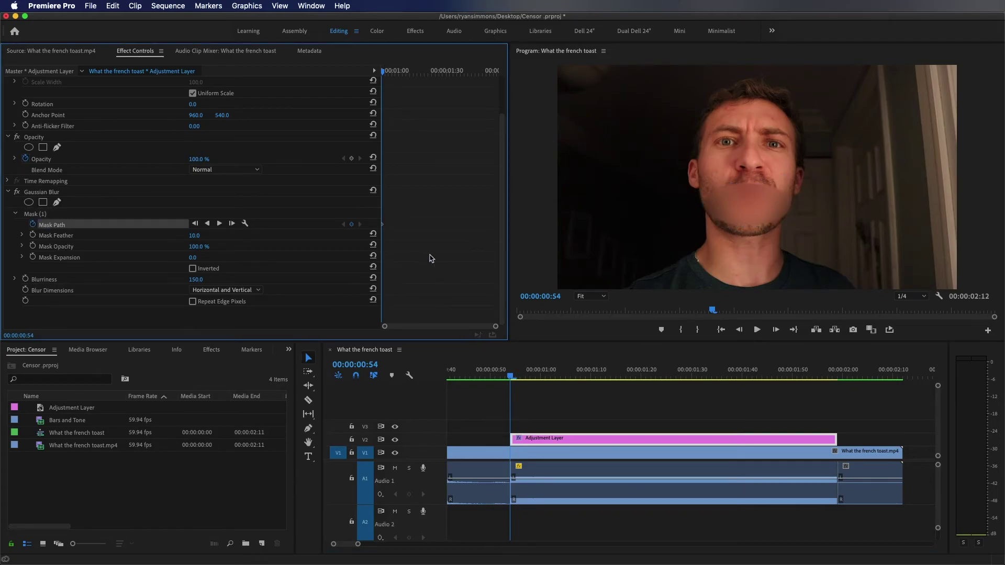
Move the blur mask up over the mouth at 00:00:00:54.
{"action": "left_click", "coordinate": [36, 215]}
{"action": "left_click", "coordinate": [749, 203]}
{"action": "left_click_drag", "start_coordinate": [748, 204], "coordinate": [752, 190]}
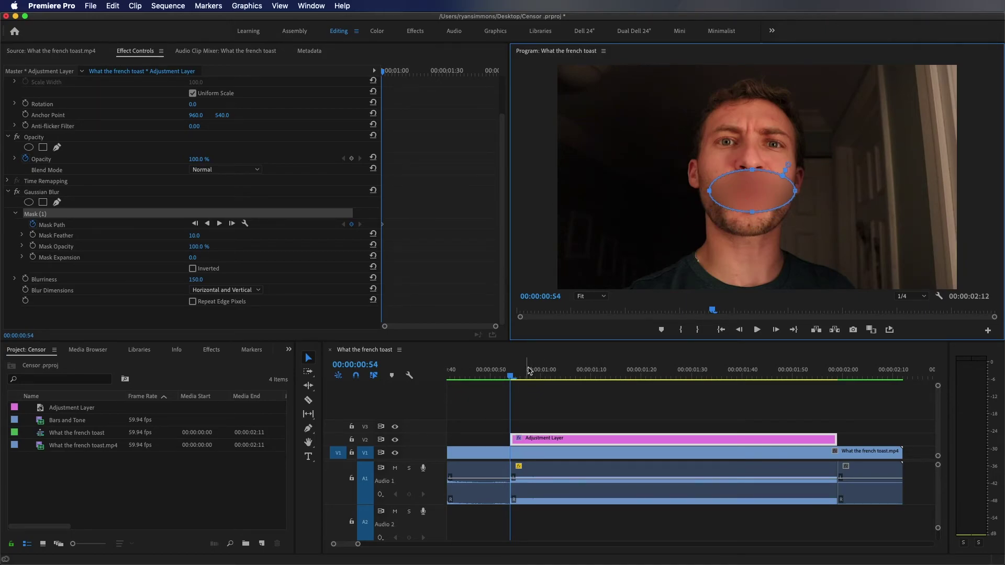
Keyframe the blur mask over the moving mouth at intervals from 00:00:01:01 toward the end of the adjustment layer.
{"action": "left_click_drag", "start_coordinate": [511, 376], "coordinate": [547, 377]}
{"action": "left_click", "coordinate": [764, 193]}
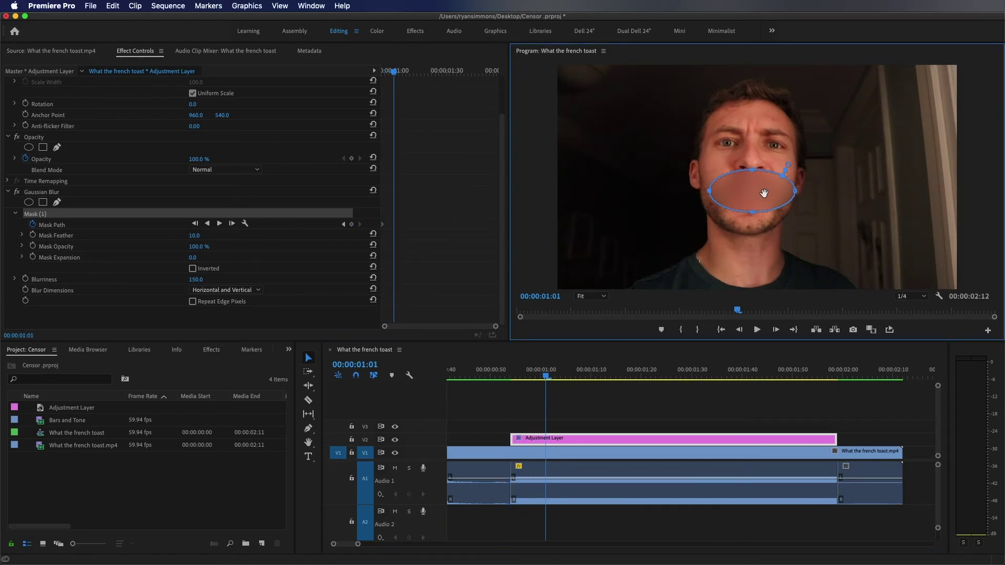
{"action": "left_click_drag", "start_coordinate": [763, 193], "coordinate": [766, 204]}
{"action": "left_click_drag", "start_coordinate": [546, 376], "coordinate": [571, 375]}
{"action": "left_click", "coordinate": [769, 196]}
{"action": "left_click_drag", "start_coordinate": [769, 196], "coordinate": [773, 194]}
{"action": "left_click_drag", "start_coordinate": [571, 376], "coordinate": [641, 376]}
{"action": "left_click_drag", "start_coordinate": [754, 218], "coordinate": [757, 221]}
{"action": "left_click_drag", "start_coordinate": [640, 376], "coordinate": [661, 375]}
{"action": "left_click_drag", "start_coordinate": [757, 221], "coordinate": [753, 215]}
{"action": "left_click_drag", "start_coordinate": [660, 375], "coordinate": [696, 375]}
{"action": "left_click_drag", "start_coordinate": [753, 209], "coordinate": [750, 206]}
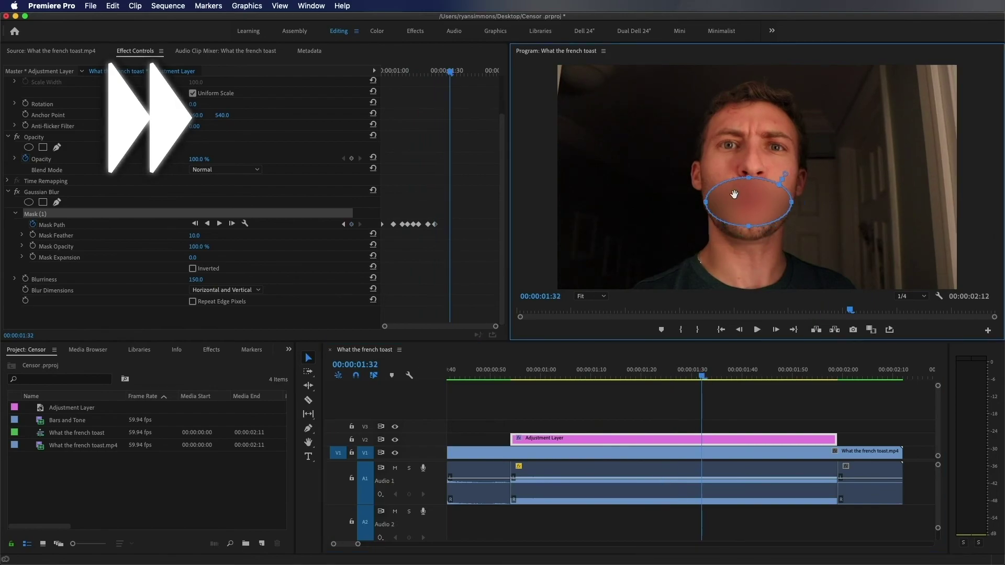
{"action": "left_click_drag", "start_coordinate": [696, 376], "coordinate": [737, 375]}
{"action": "left_click_drag", "start_coordinate": [749, 205], "coordinate": [745, 204]}
{"action": "left_click_drag", "start_coordinate": [737, 375], "coordinate": [801, 376]}
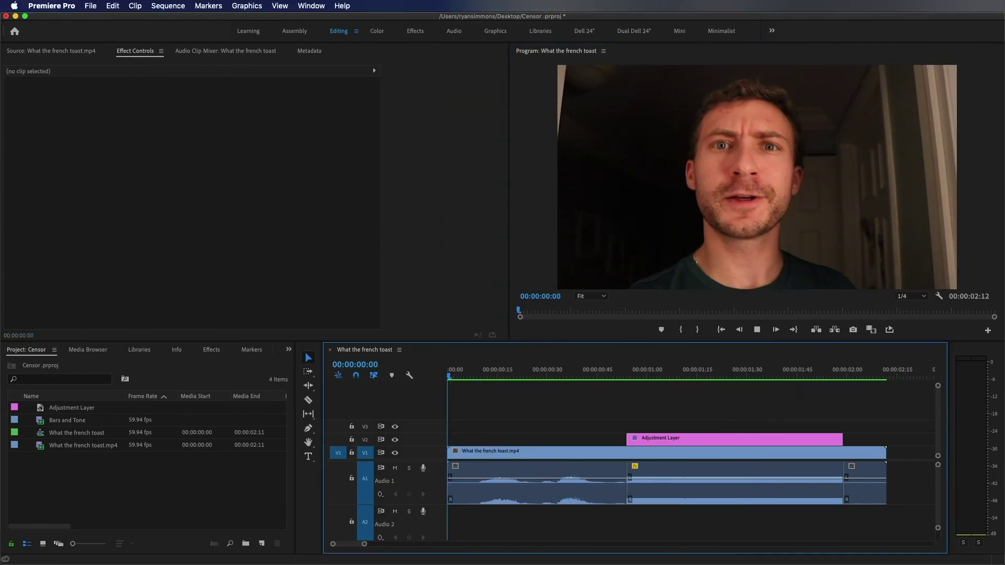
Play the sequence from the start to check the mouth blur and scrub back to 00:00:01:33.
{"action": "key", "text": "space"}
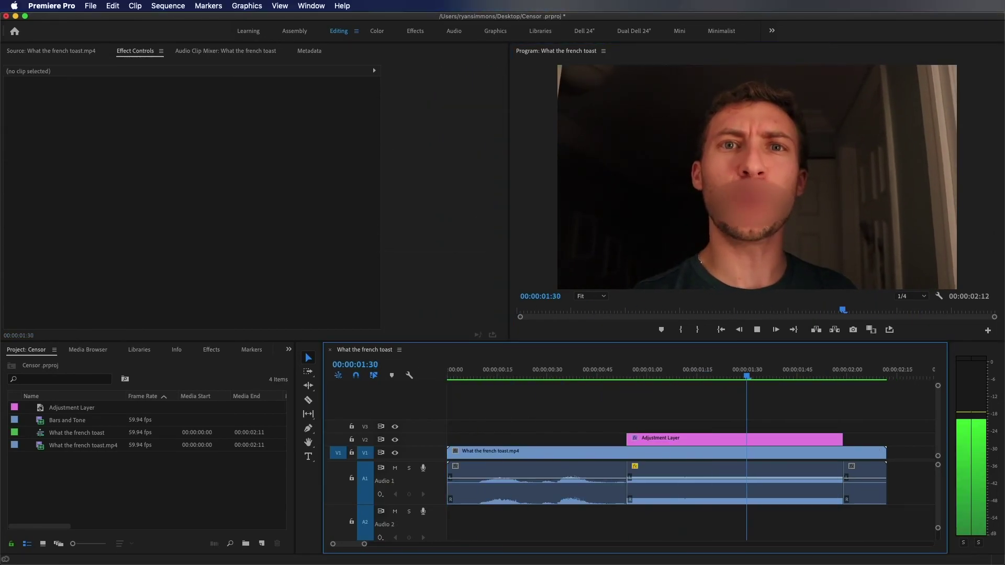
{"action": "left_click_drag", "start_coordinate": [811, 376], "coordinate": [758, 373]}
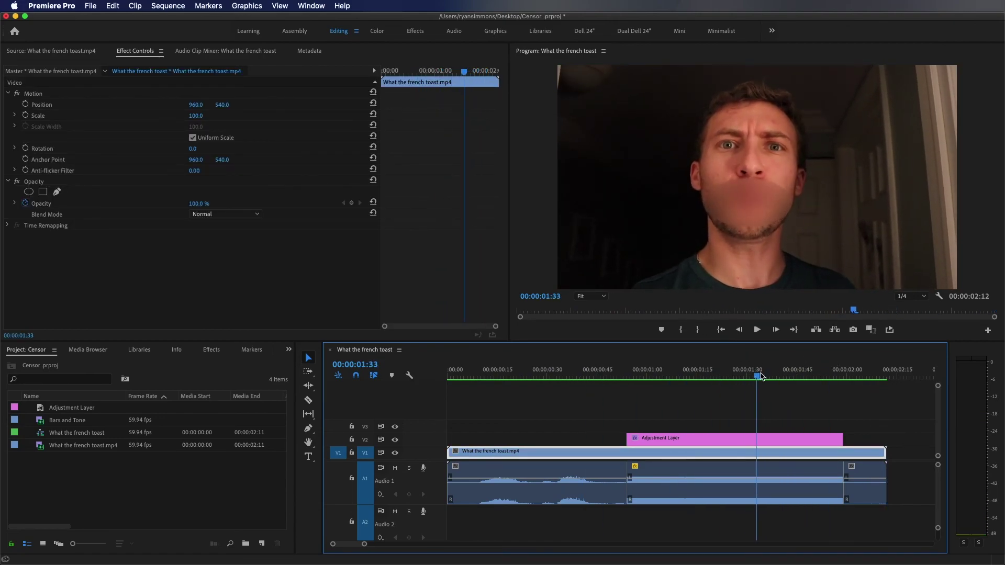
Set the adjustment layer's Gaussian Blur blurriness to 200.
{"action": "left_click", "coordinate": [773, 438]}
{"action": "scroll", "coordinate": [252, 239], "scroll_direction": "down", "scroll_amount": 3}
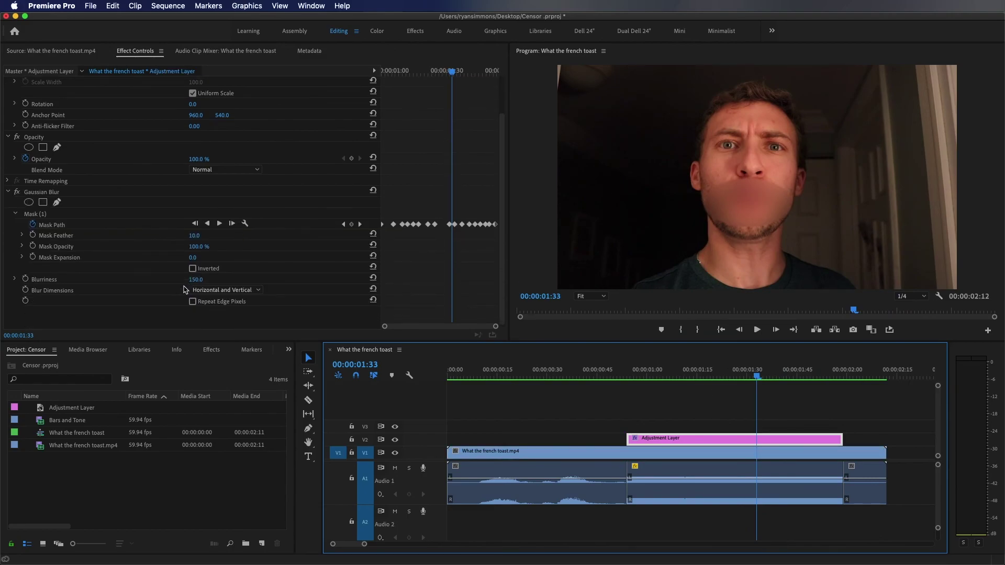
{"action": "left_click", "coordinate": [194, 280]}
{"action": "type", "text": "200"}
{"action": "key", "text": "Return"}
Deselect the adjustment layer and play the sequence from the start to review the stronger blur with the bleep.
{"action": "left_click", "coordinate": [677, 410]}
{"action": "key", "text": "space"}
{"action": "key", "text": "space"}
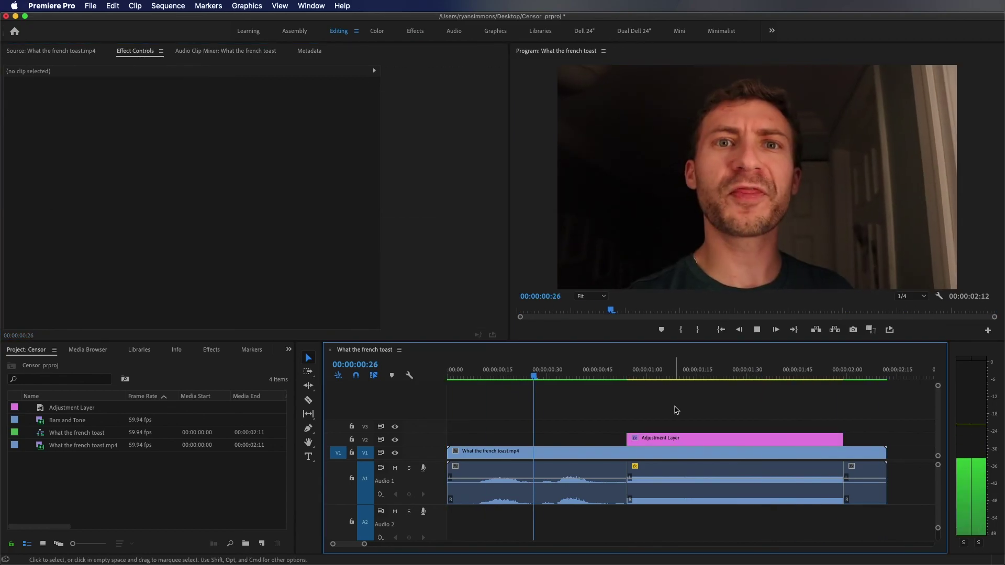